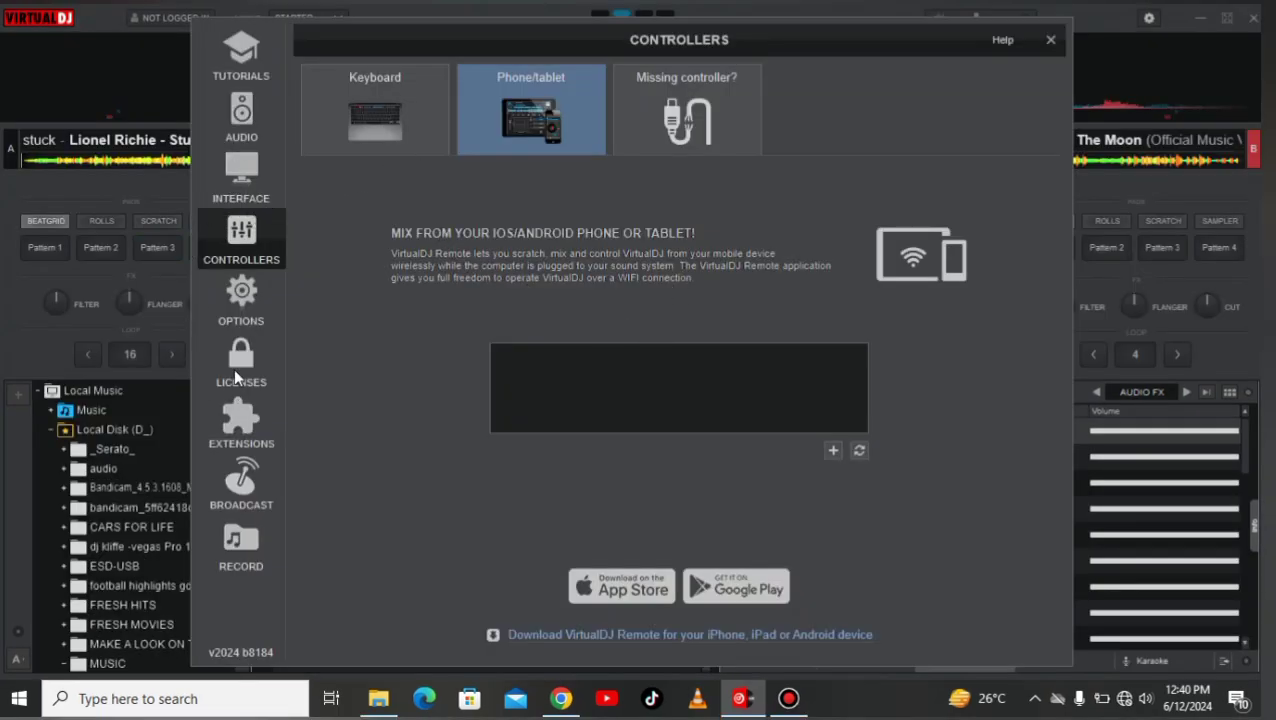
Step: Show the Keyboard tab's custom key mapping in the Controllers settings
left_click(376, 96)
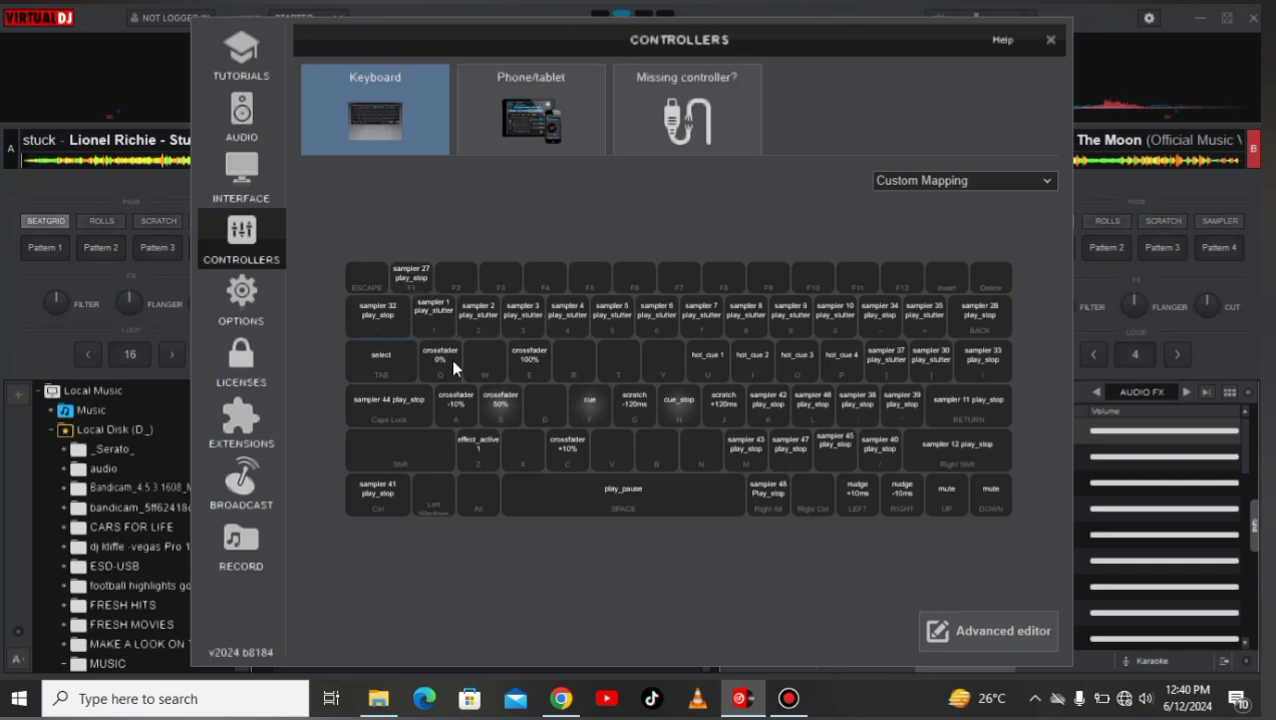
left_click(978, 366)
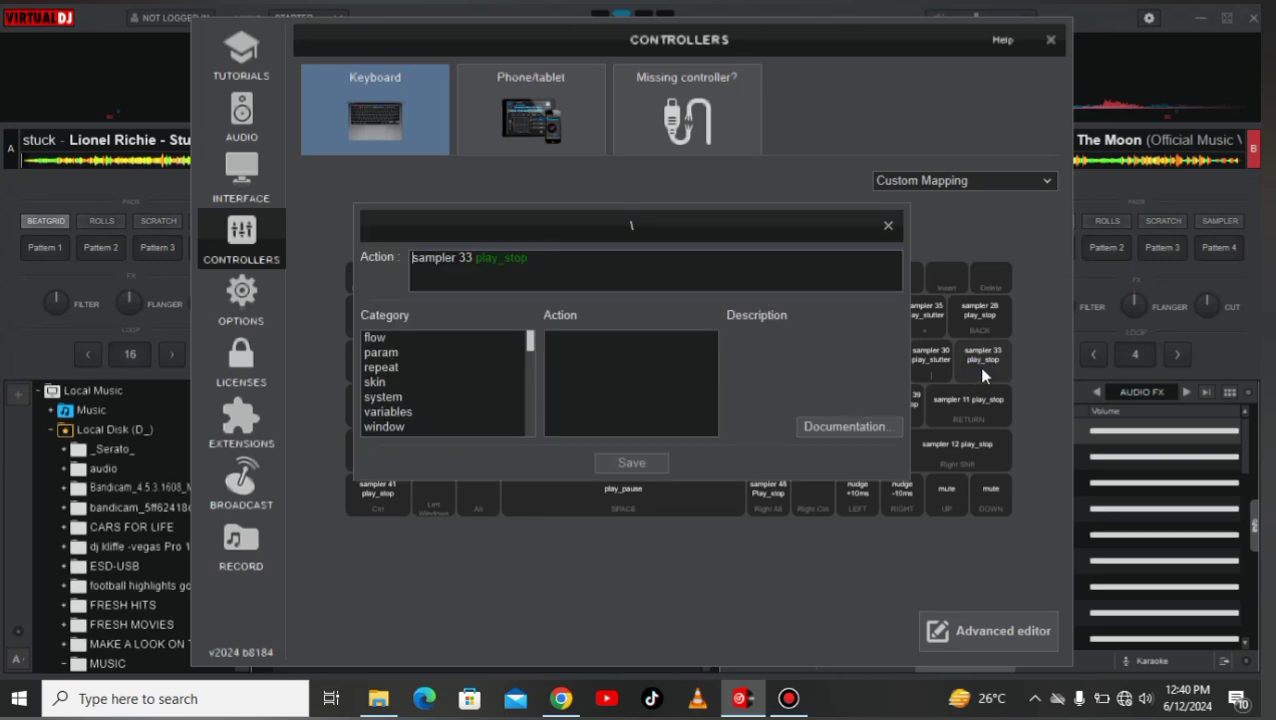
left_click(888, 225)
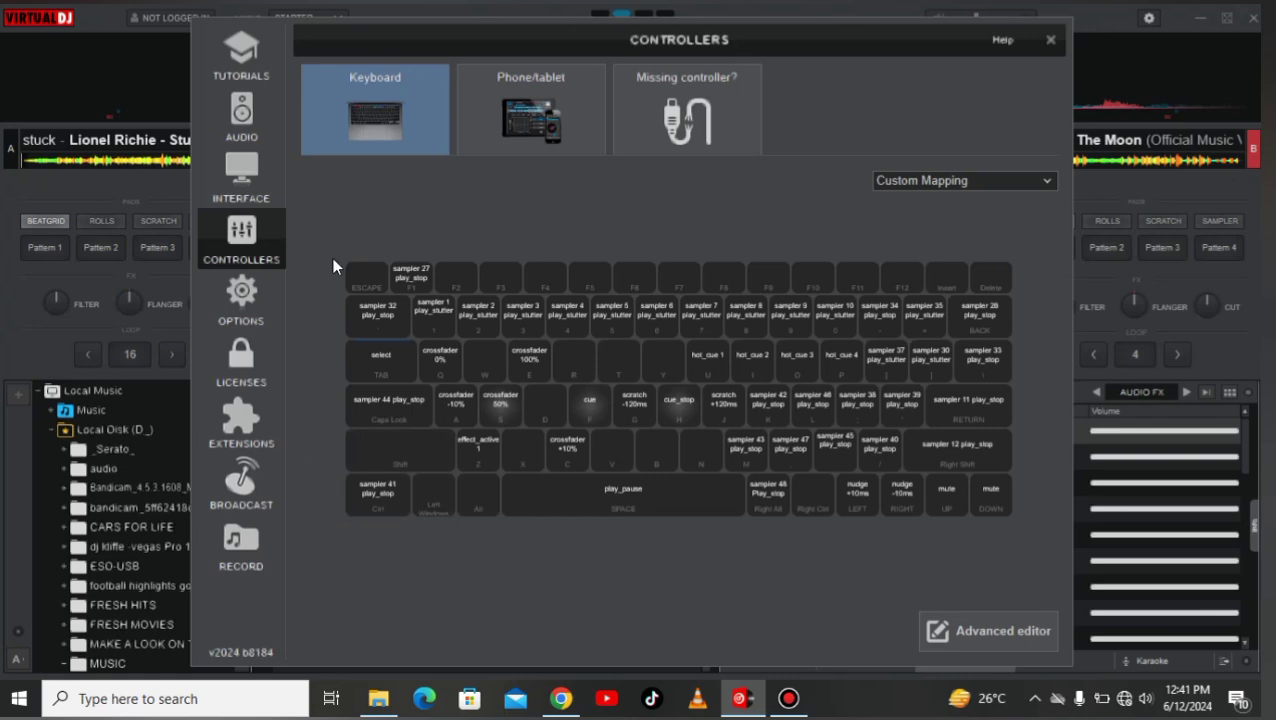
Step: Open the PERFORMANCE options page under OPTIONS in settings
left_click(240, 300)
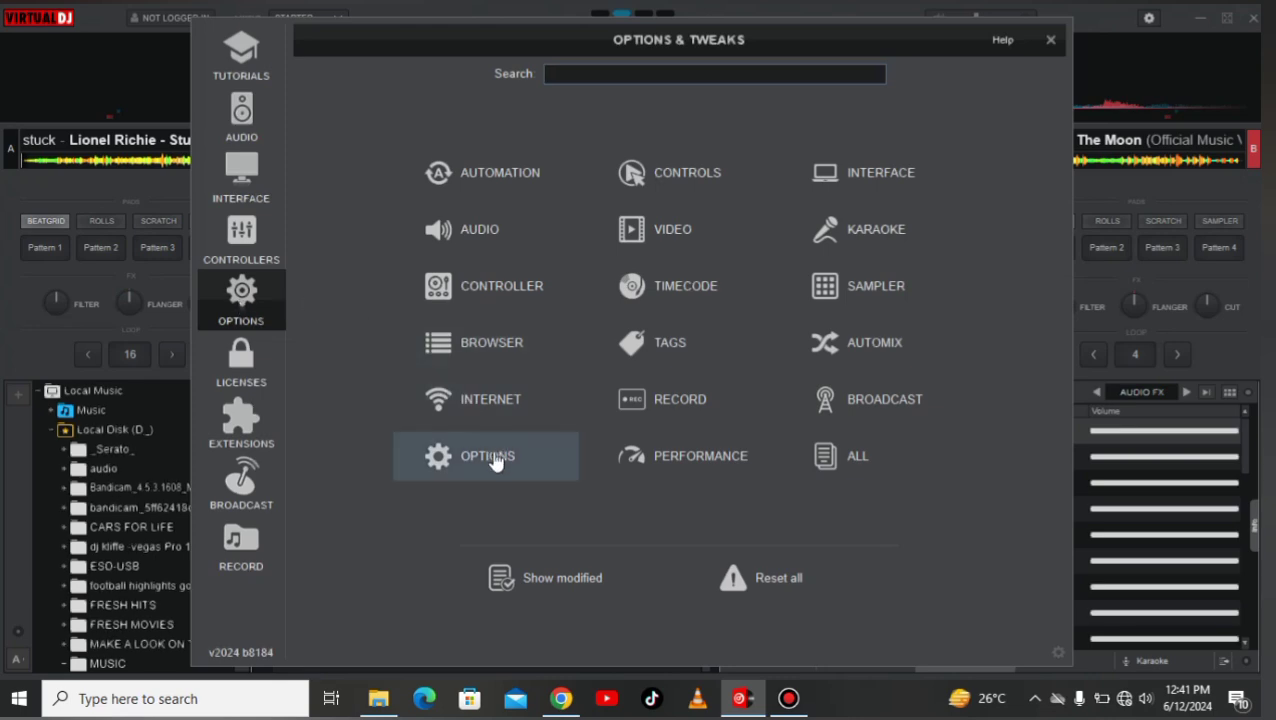
left_click(649, 442)
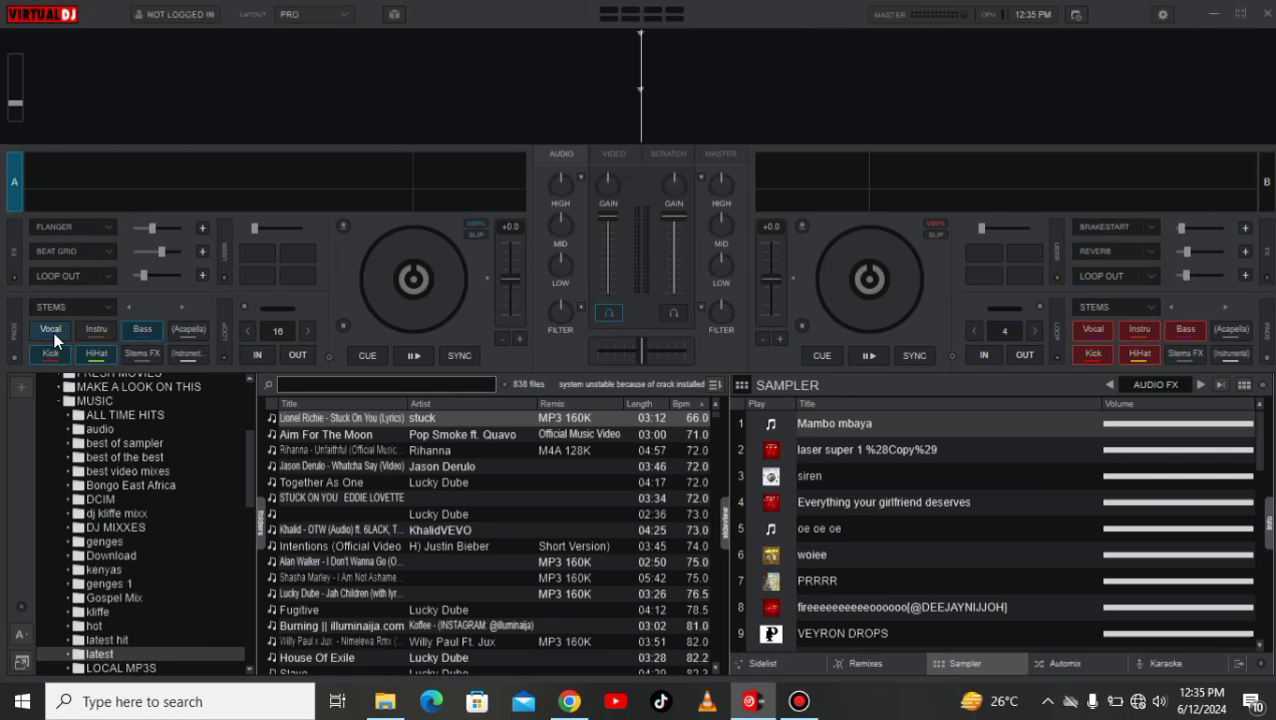
Step: Toggle deck A's Instru, Kick, Bass and Acapella stem pads on and off
left_click(106, 329)
left_click(90, 324)
left_click(50, 353)
left_click(145, 338)
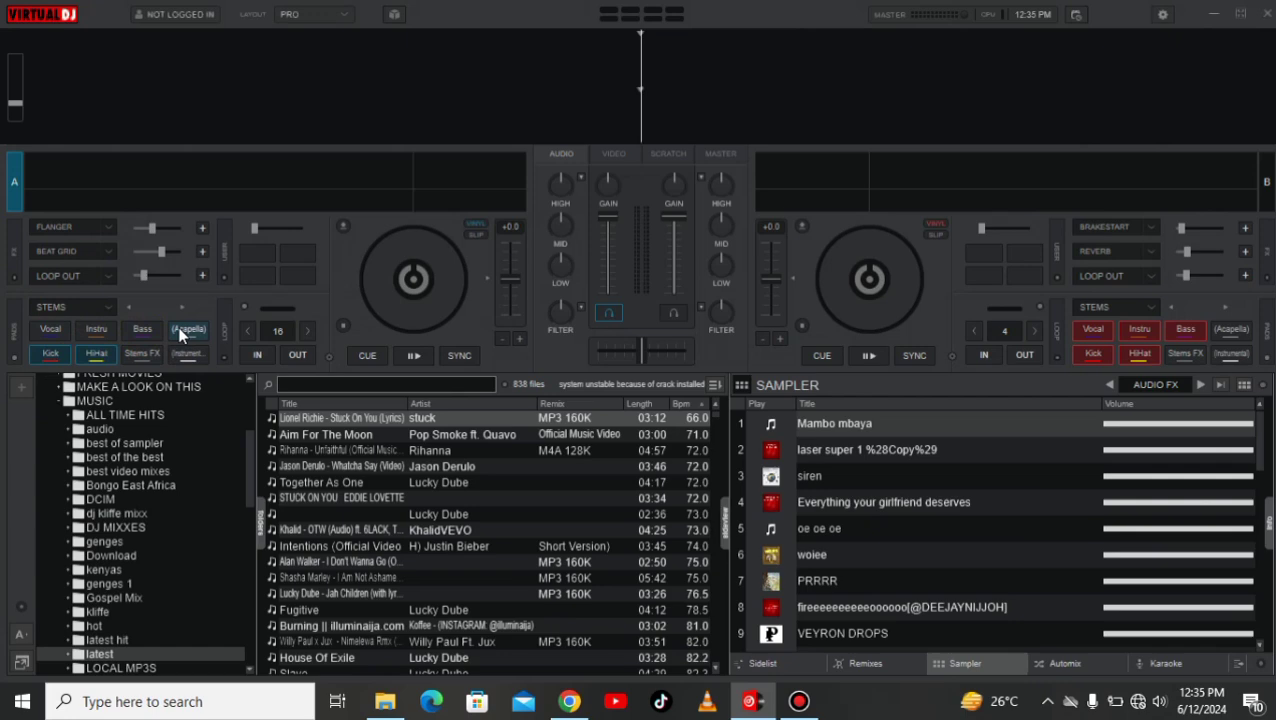
left_click(183, 331)
left_click(49, 331)
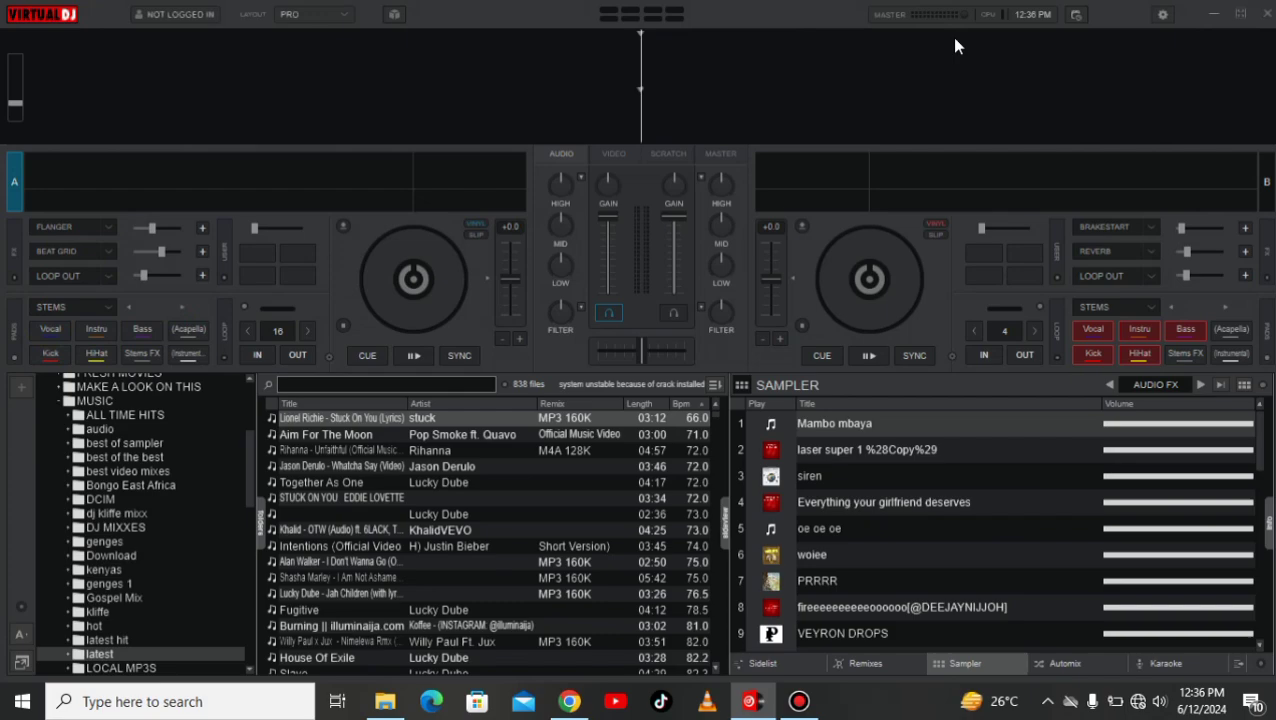
Step: Apply the Default - Starter interface skin and close the settings window
left_click(1163, 14)
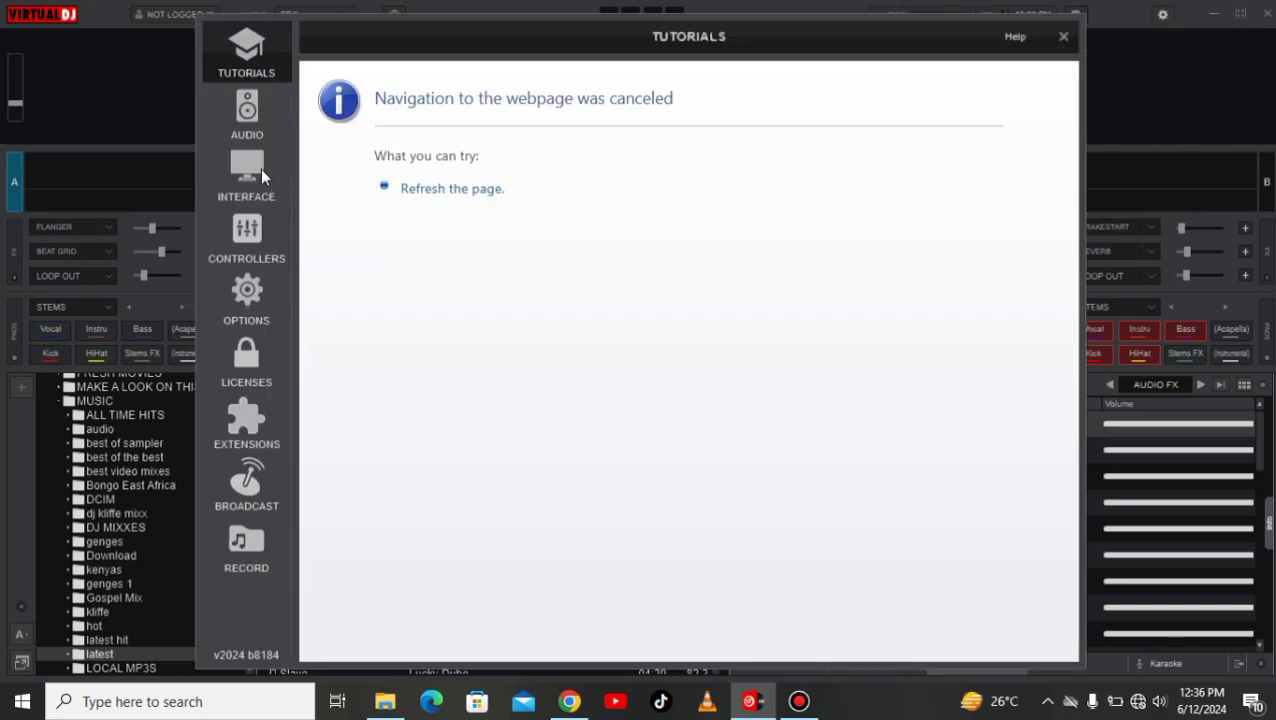
left_click(262, 176)
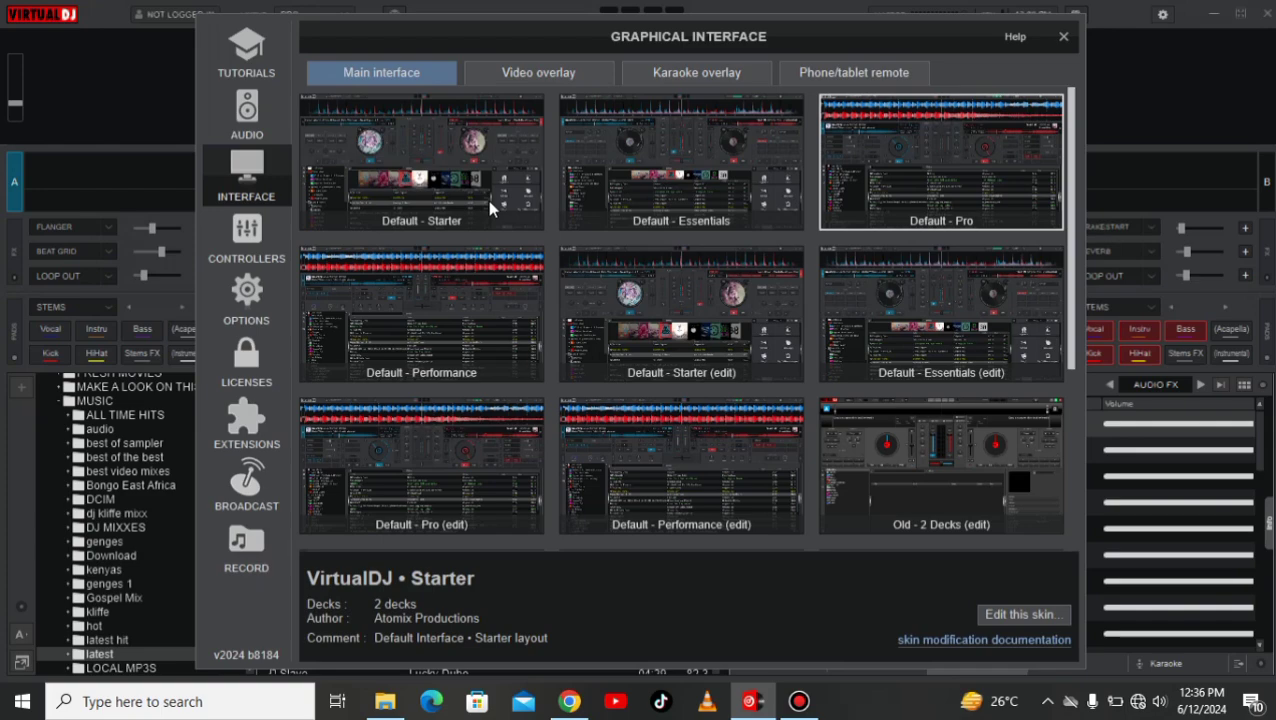
left_click(440, 172)
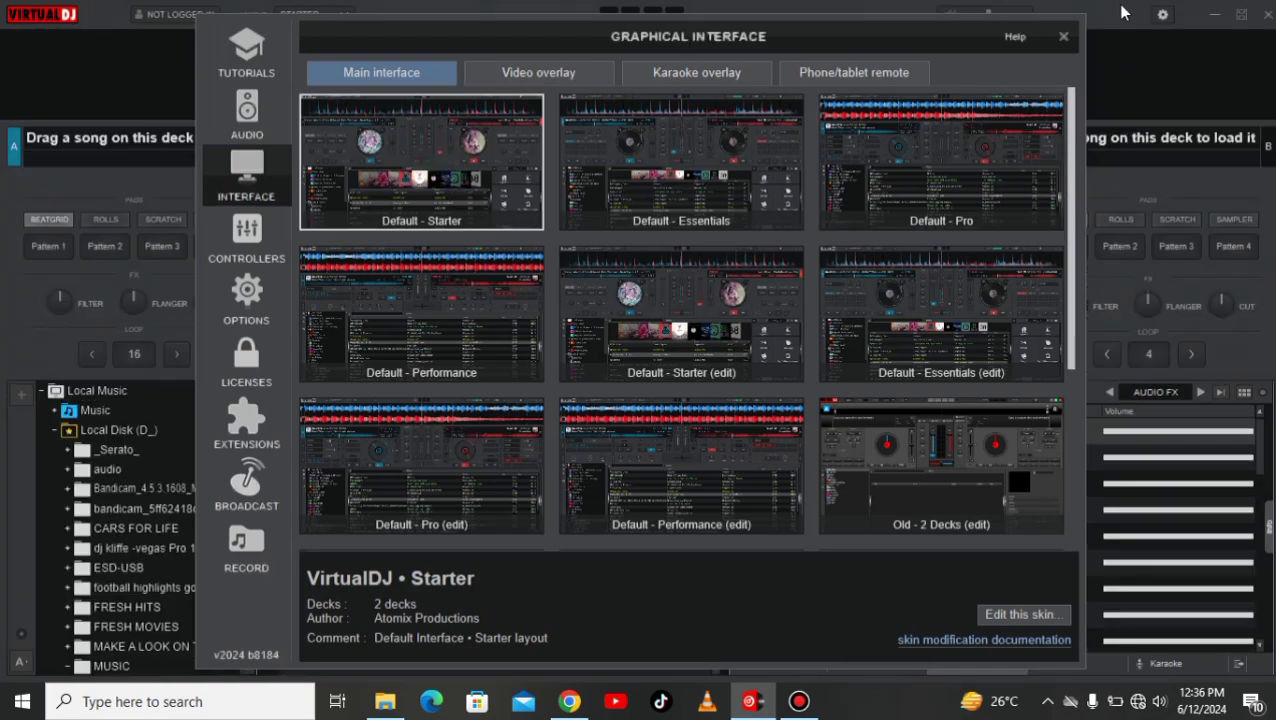
left_click(1063, 36)
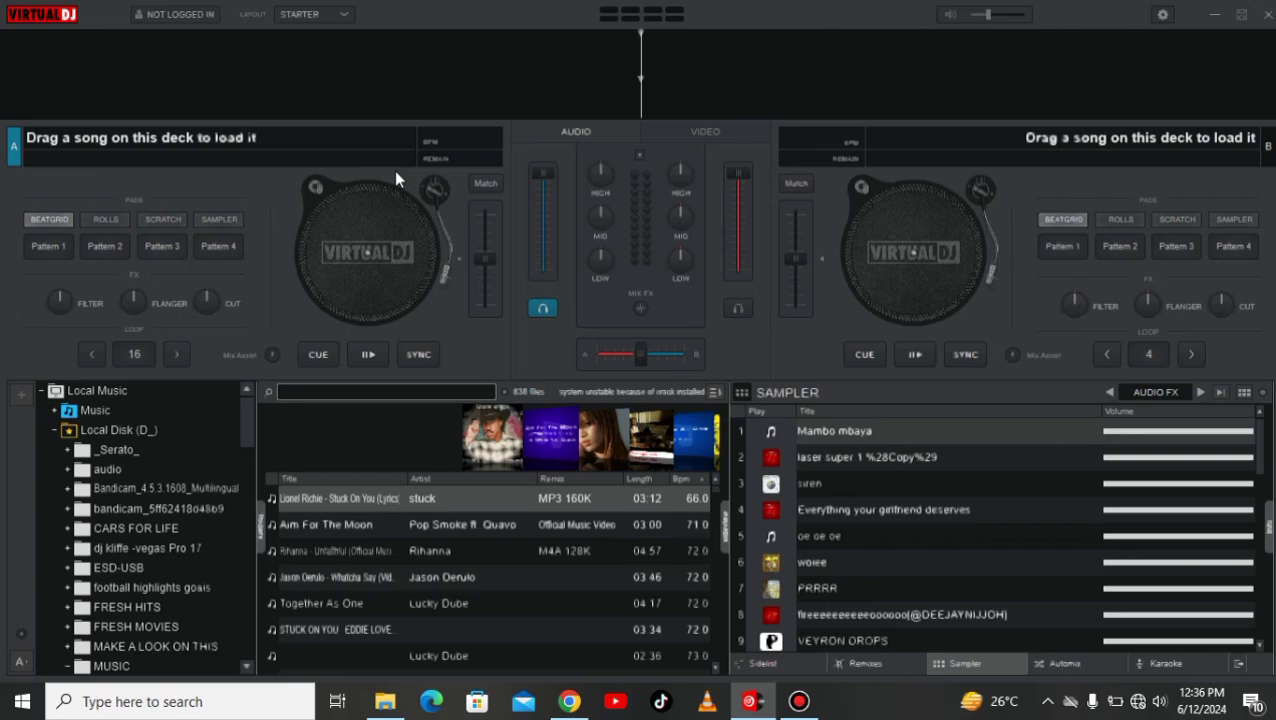
Step: Apply the Default - Essentials skin, then toggle deck A's Kick stem on and off
left_click(1165, 14)
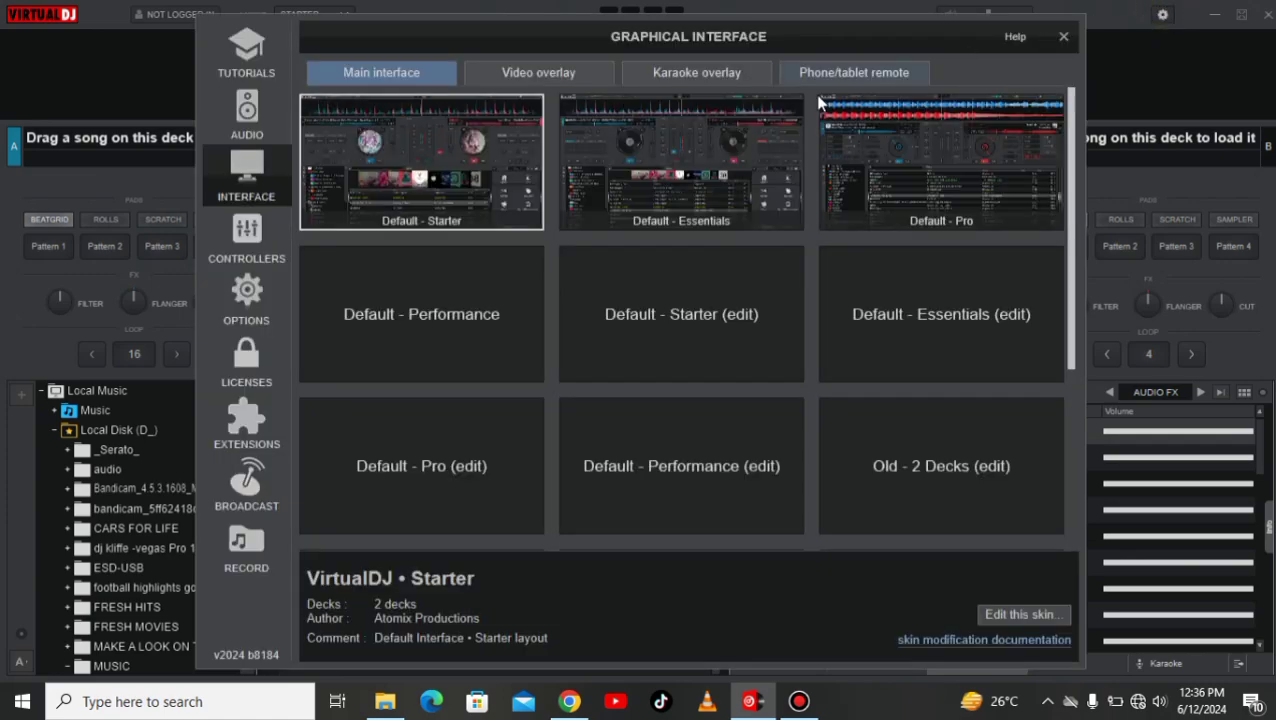
left_click(675, 170)
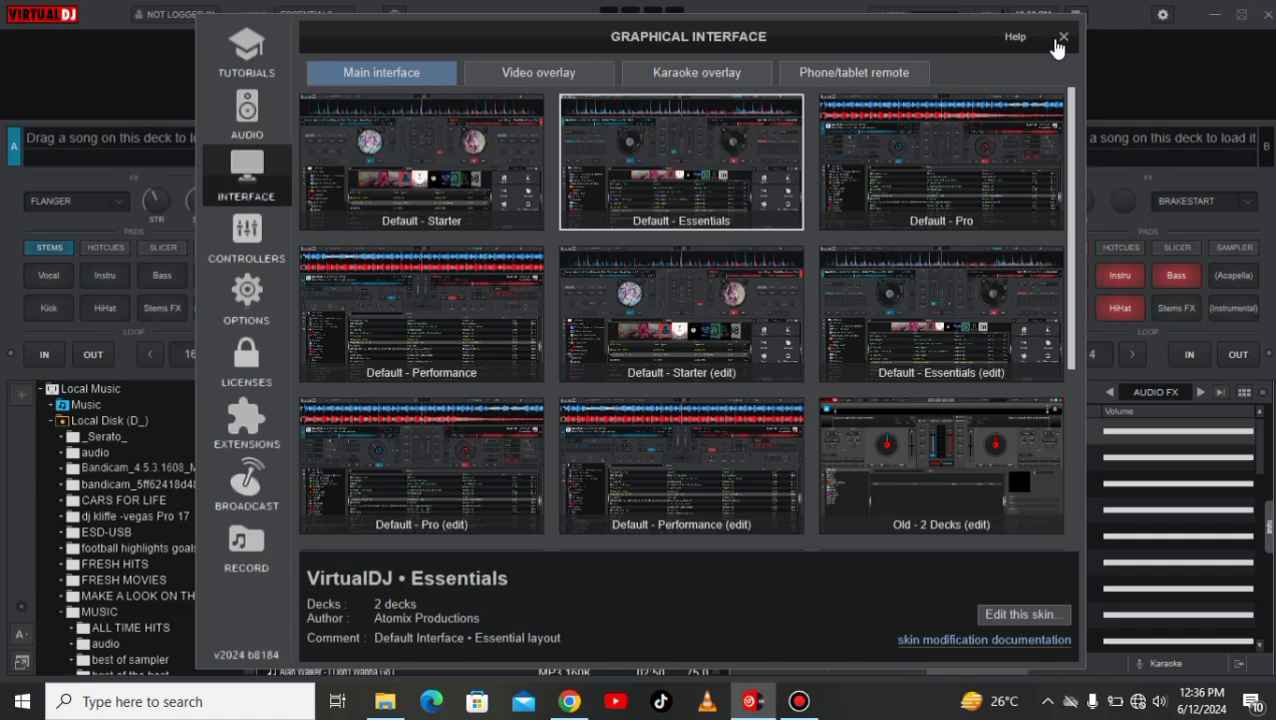
left_click(1059, 37)
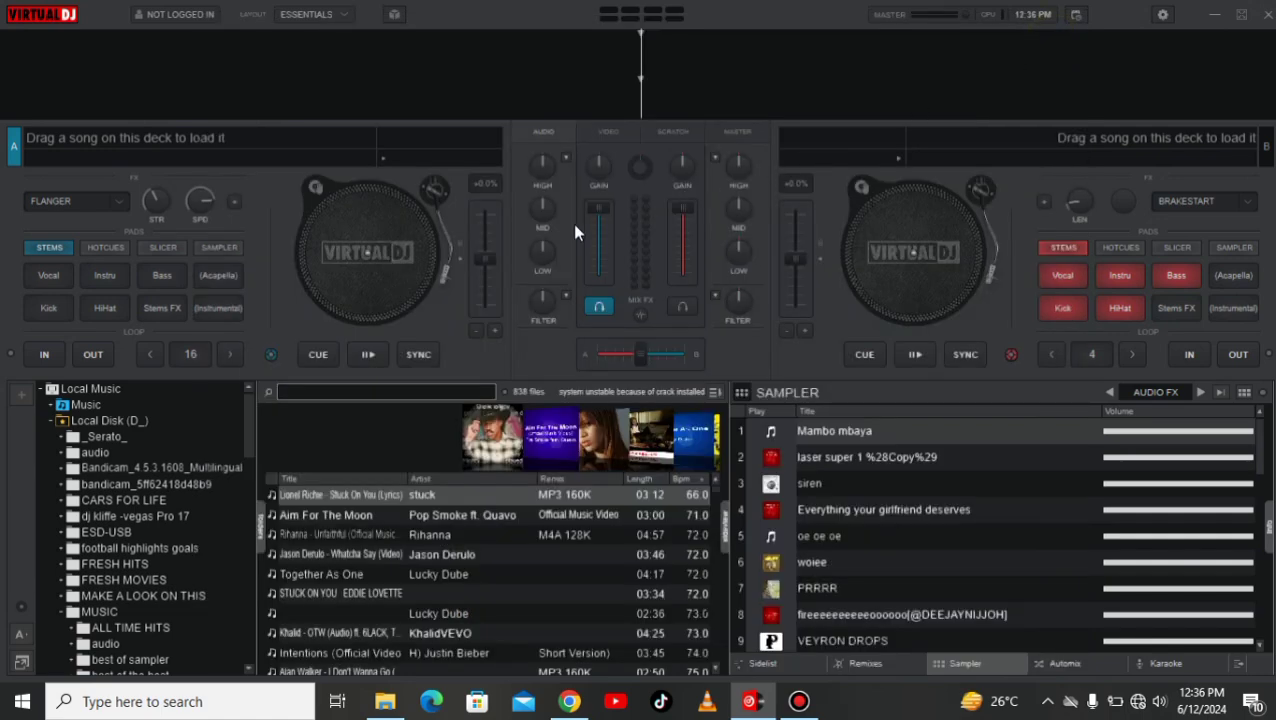
left_click(46, 310)
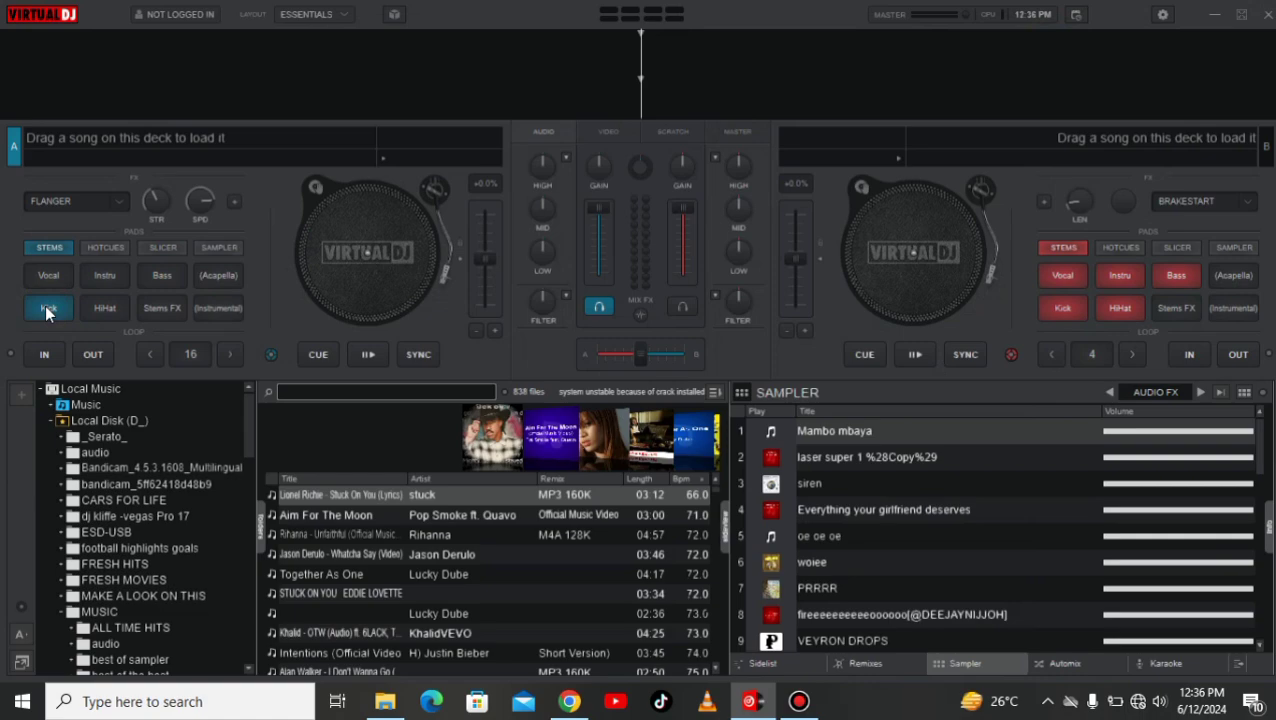
left_click(46, 310)
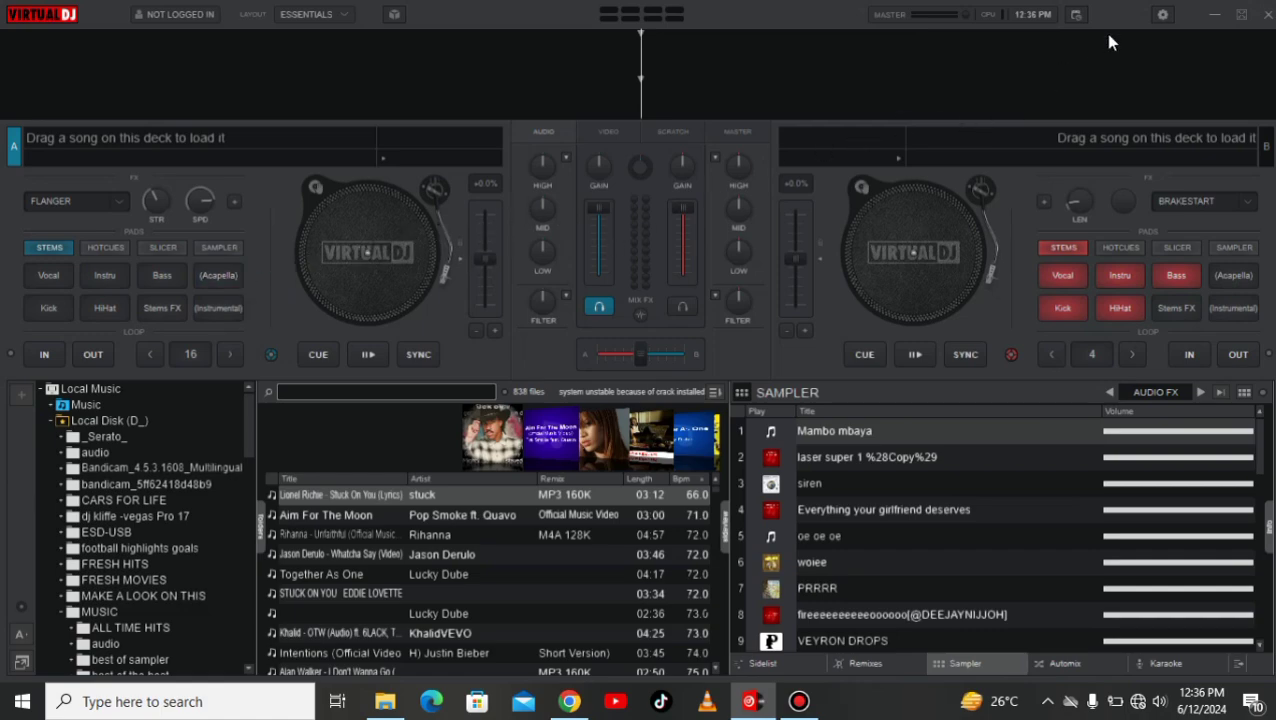
Step: Switch the interface to the Default - Pro skin and close settings
left_click(1161, 16)
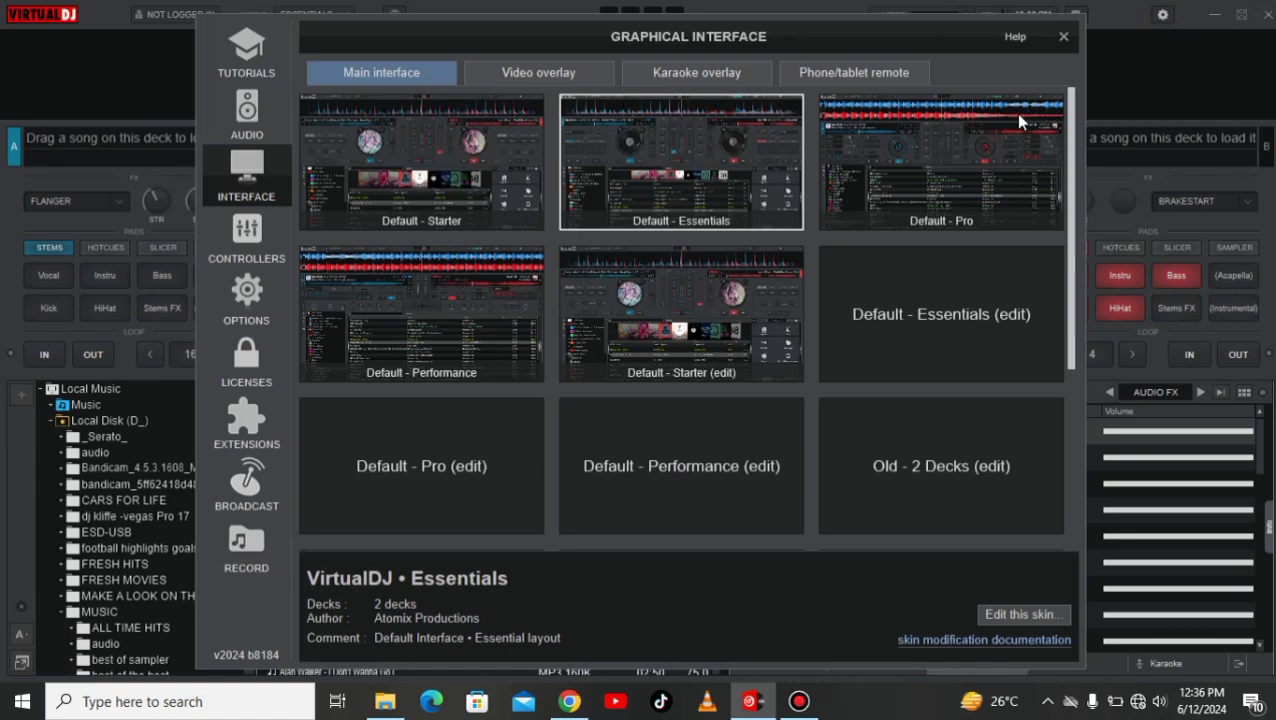
left_click(935, 170)
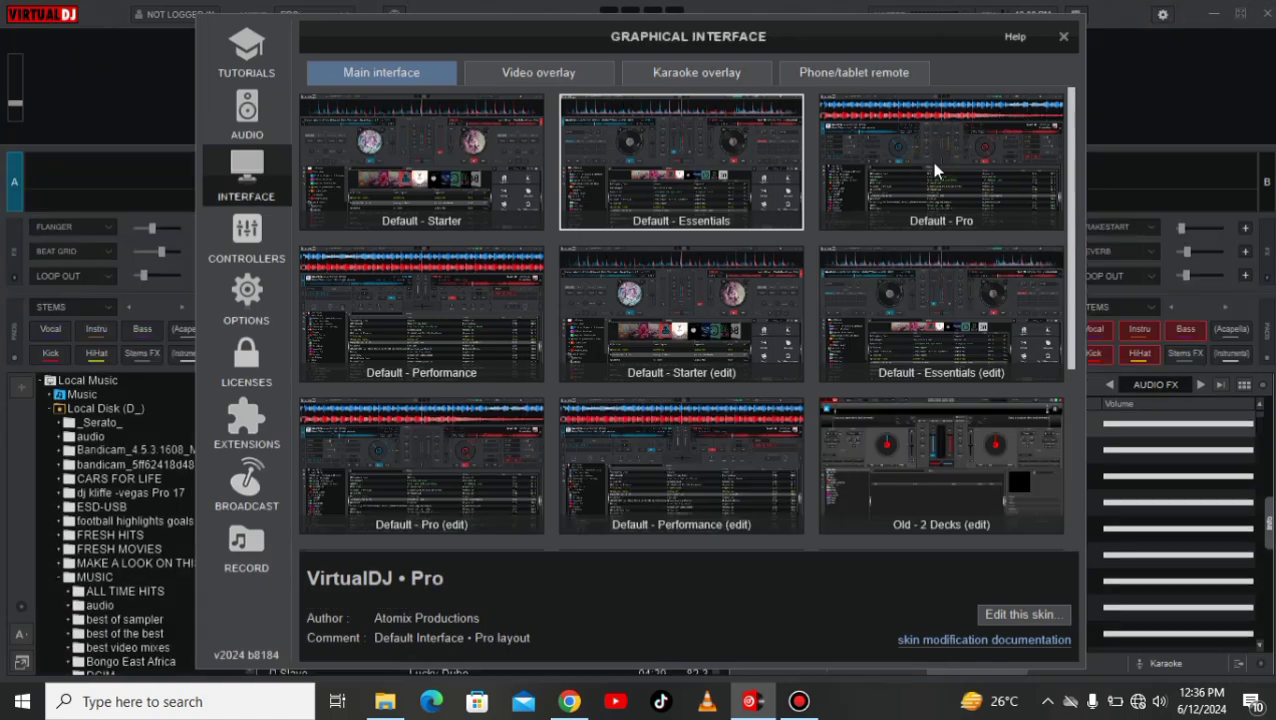
left_click(1064, 37)
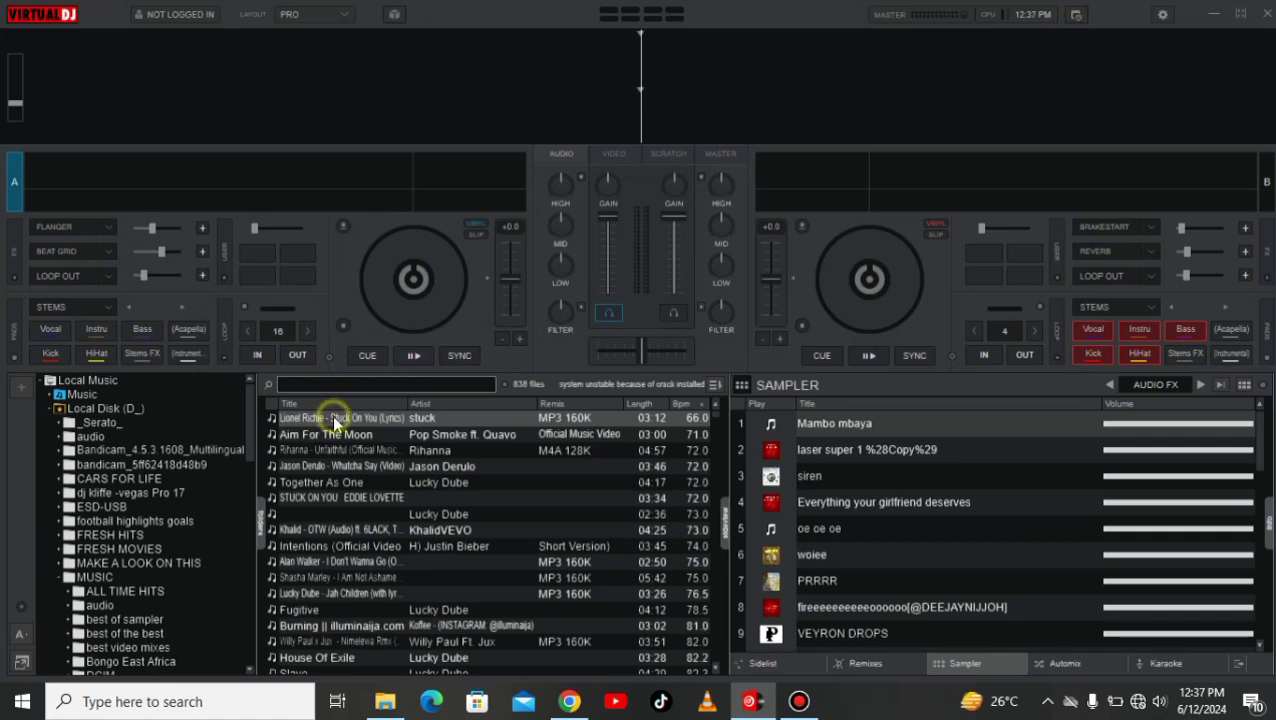
Step: Load Stuck On You onto deck A and Aim For The Moon onto deck B, dismissing Auto Match Key
left_click_drag(335, 420, 413, 174)
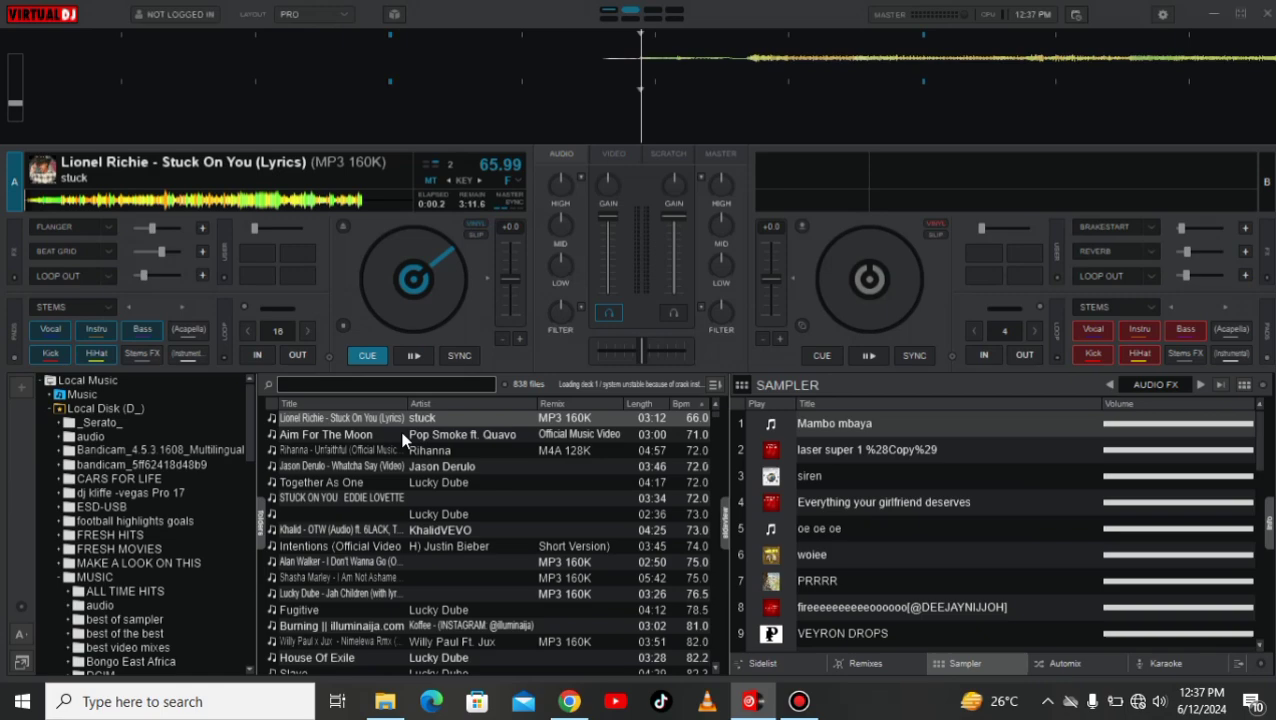
left_click_drag(405, 440, 893, 244)
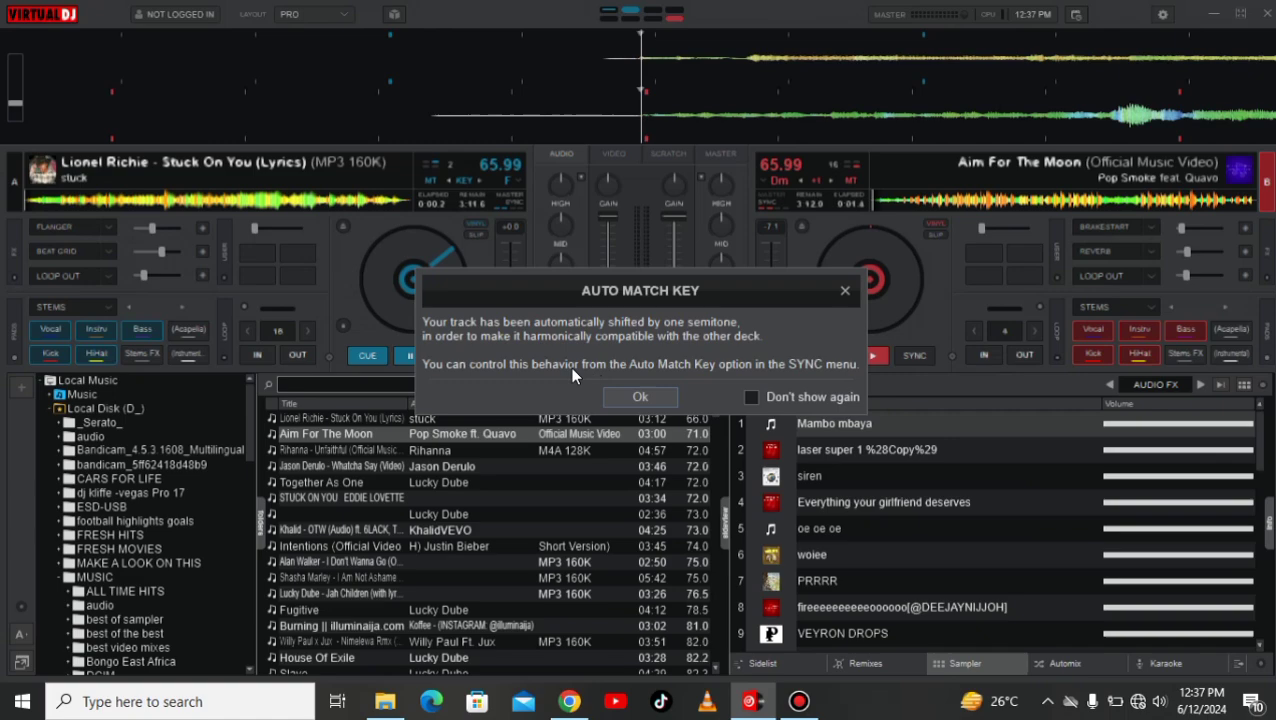
left_click(638, 398)
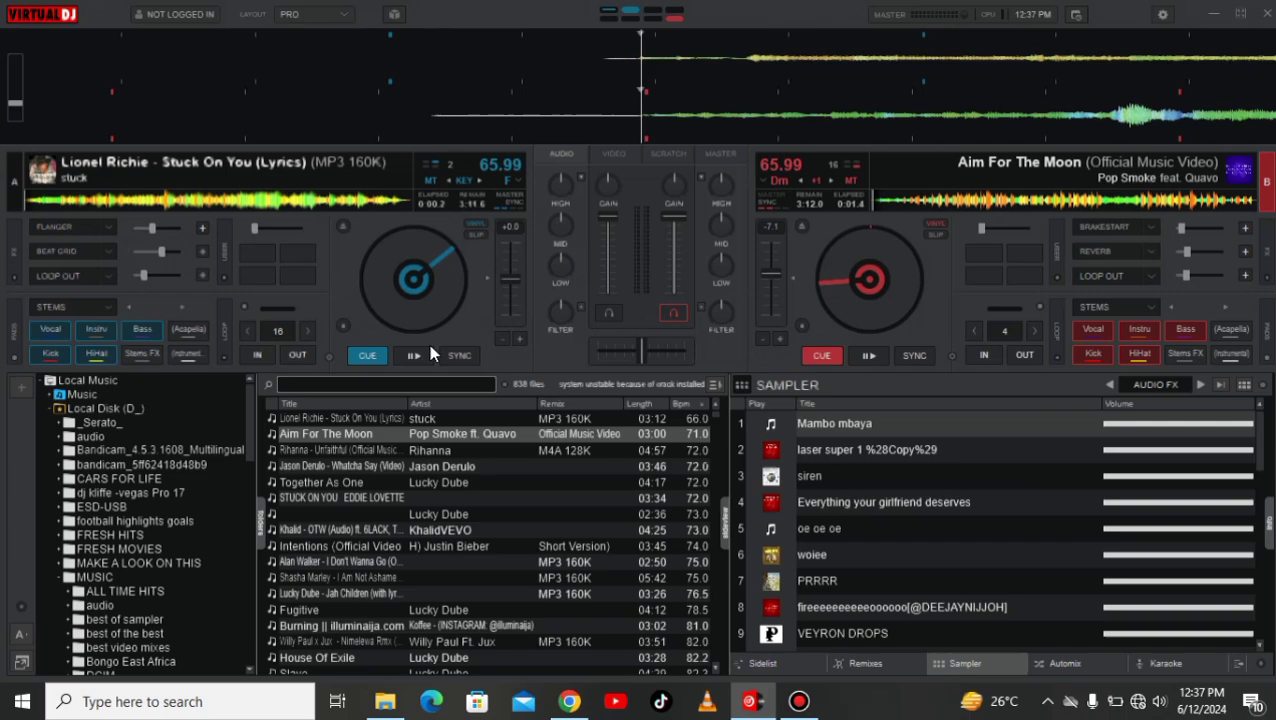
Step: Open and close deck 1's effects list without changing the effect
left_click(103, 250)
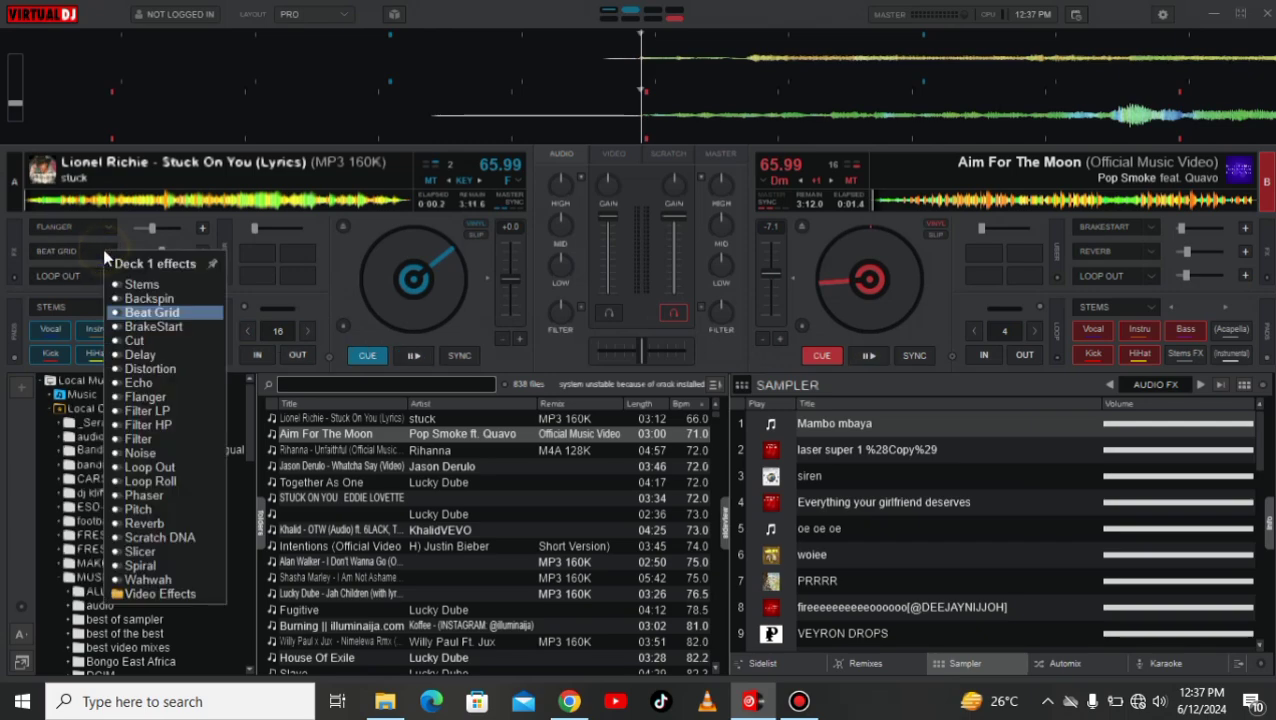
left_click(338, 300)
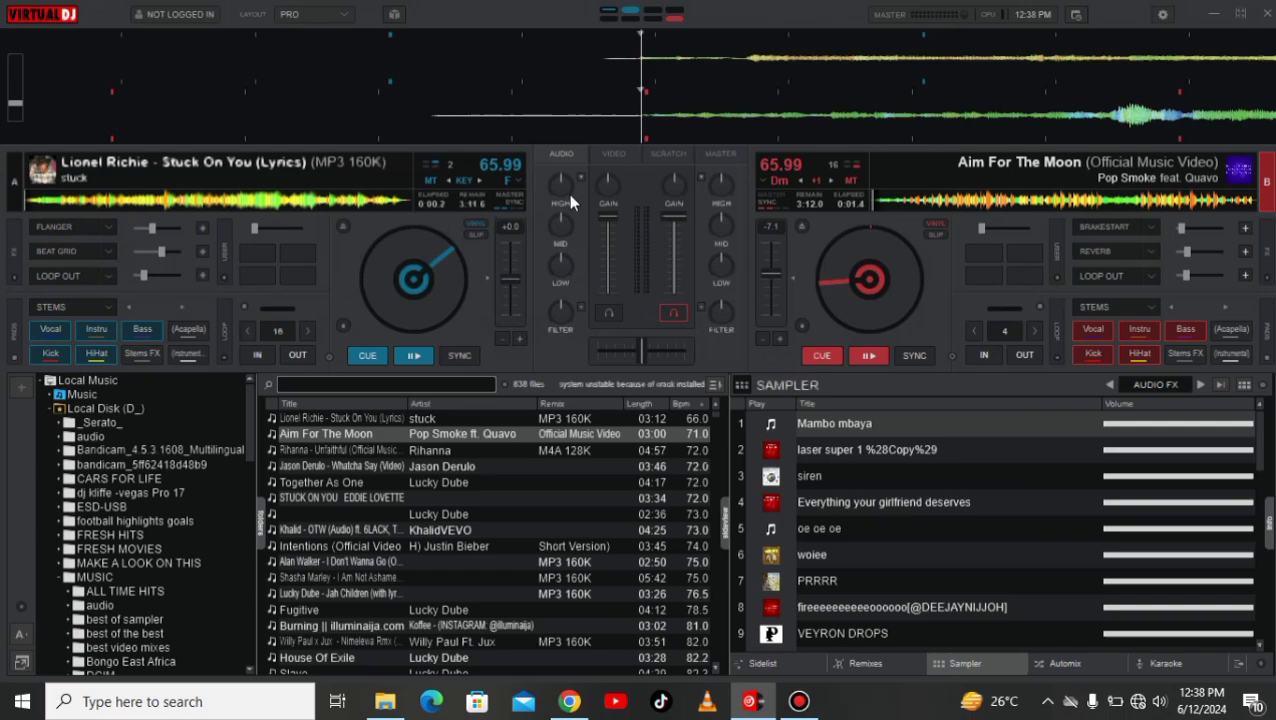
Step: Apply the Old - 2 Decks skin from the interface settings and close the dialog
mouse_move(612, 178)
left_click(1164, 15)
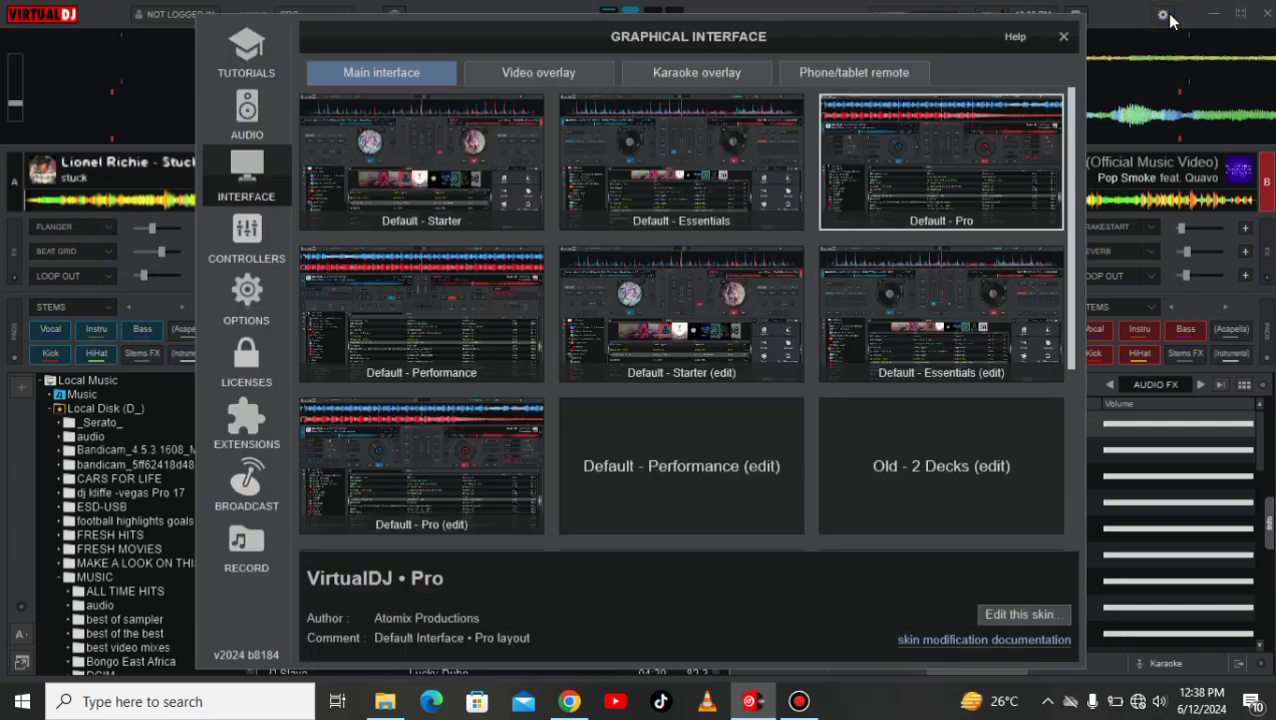
mouse_move(894, 480)
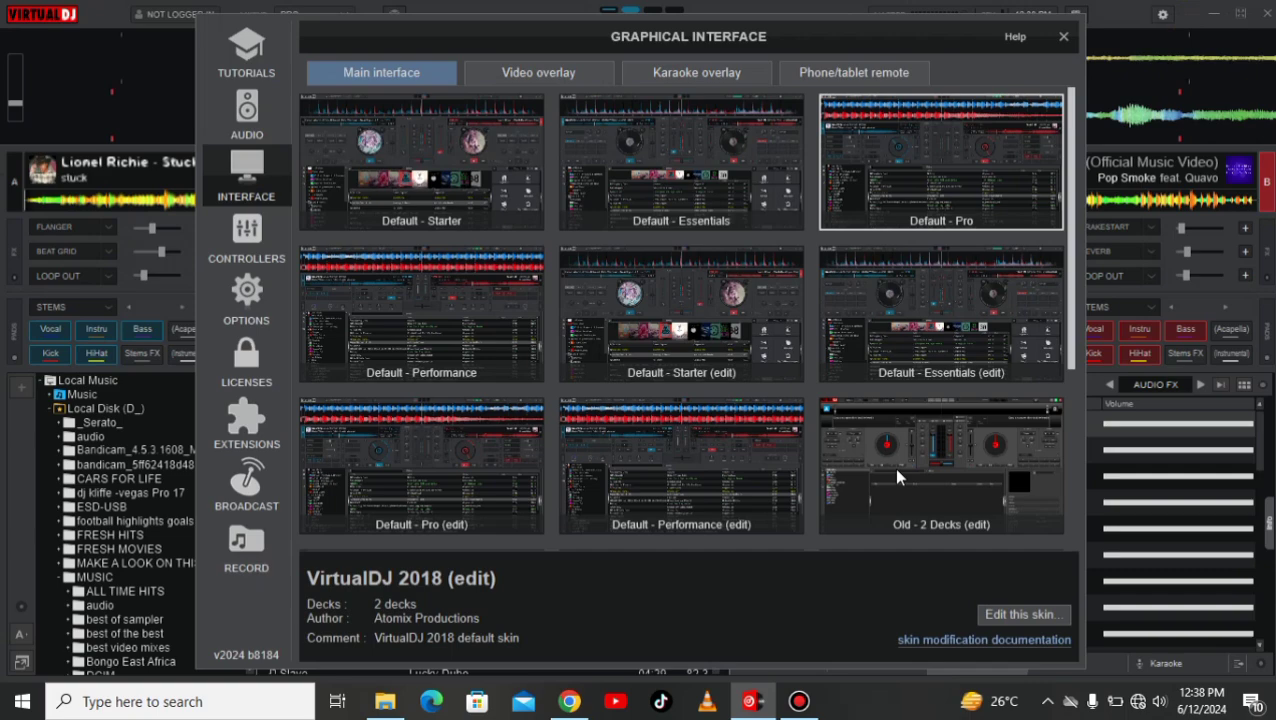
left_click(894, 497)
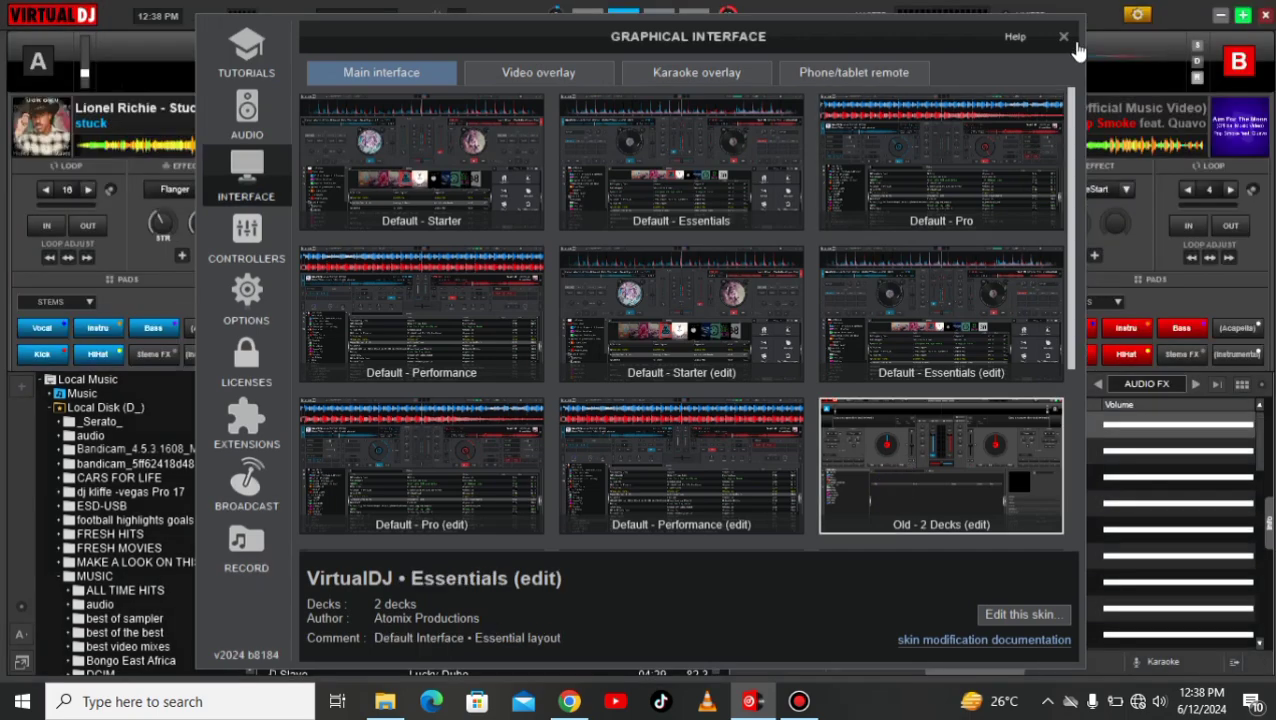
left_click(1063, 37)
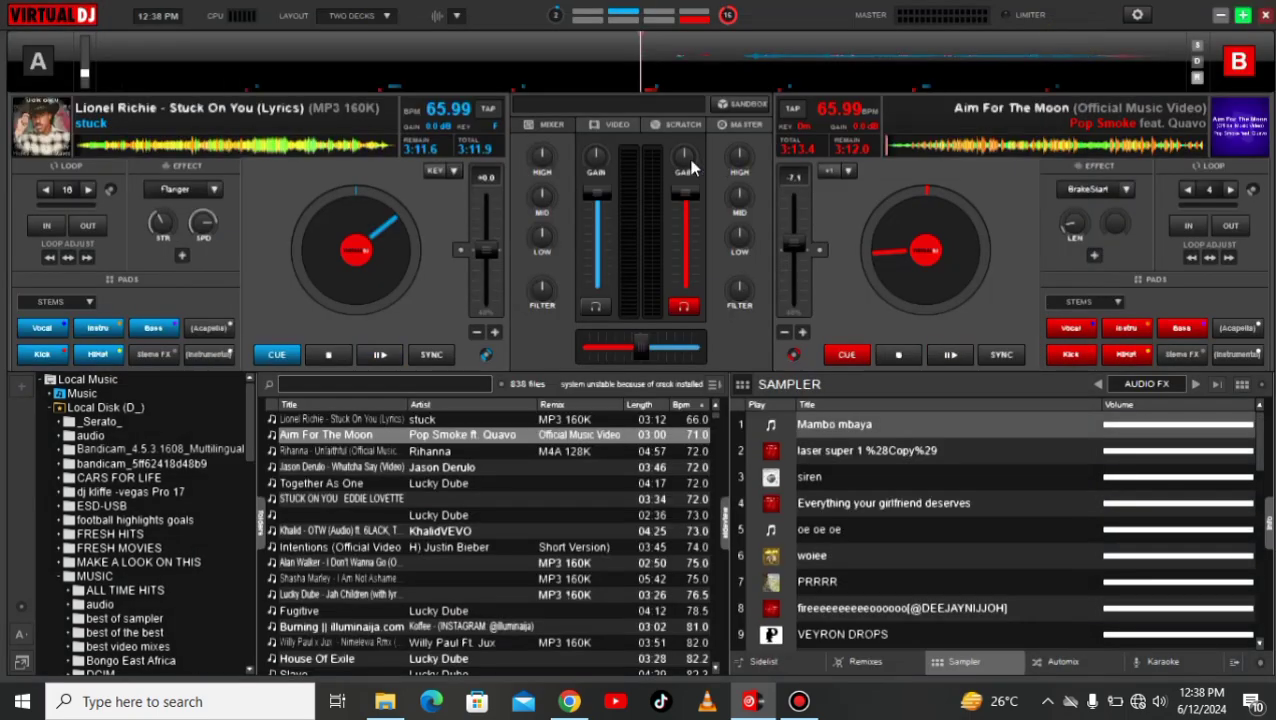
mouse_move(688, 166)
Step: Leave deck A's key unchanged and set its effect from Flanger to Beat Grid
left_click(451, 173)
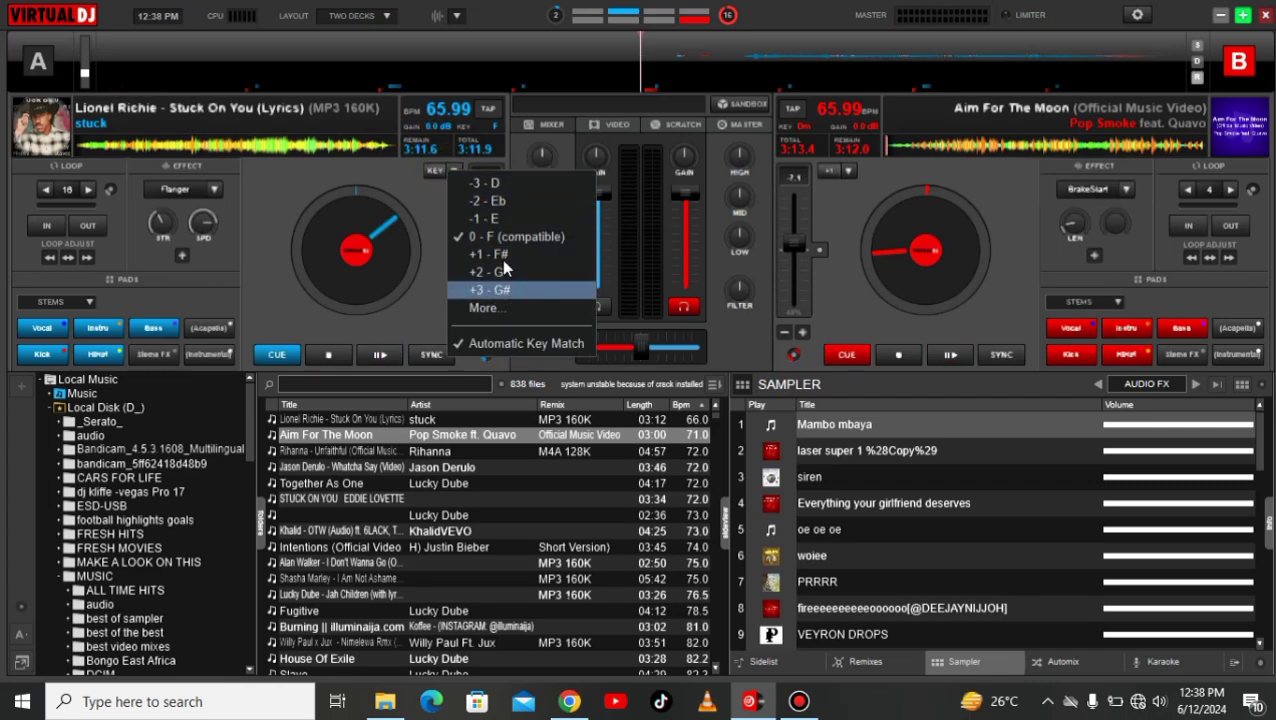
left_click(425, 204)
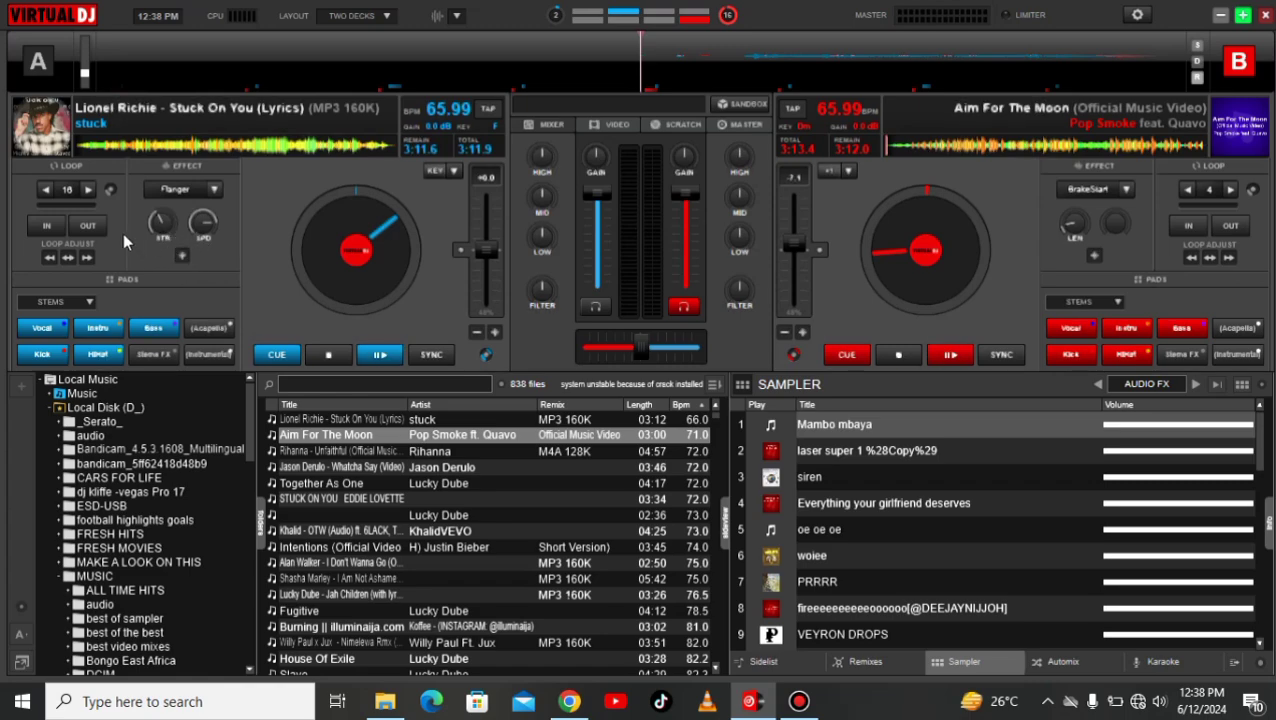
left_click(214, 189)
left_click(281, 249)
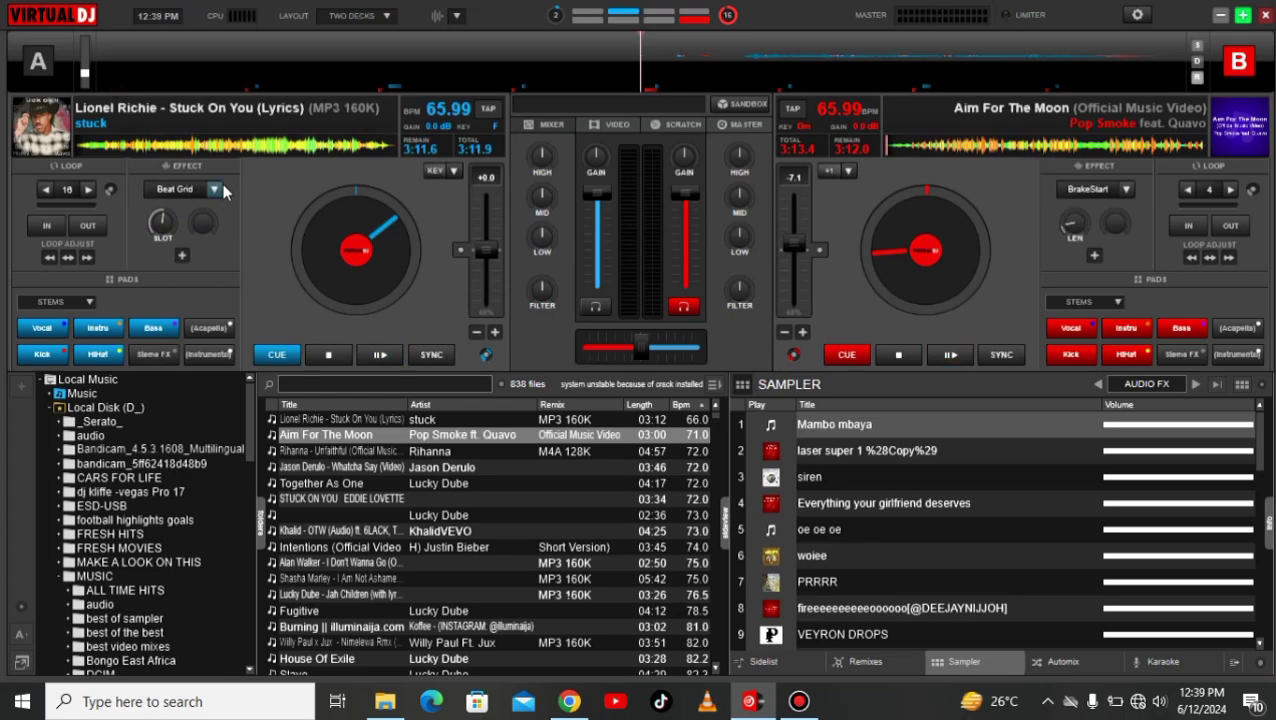
Step: Apply the Default - Starter (edit) skin, then reopen the Graphical Interface settings
left_click(1143, 18)
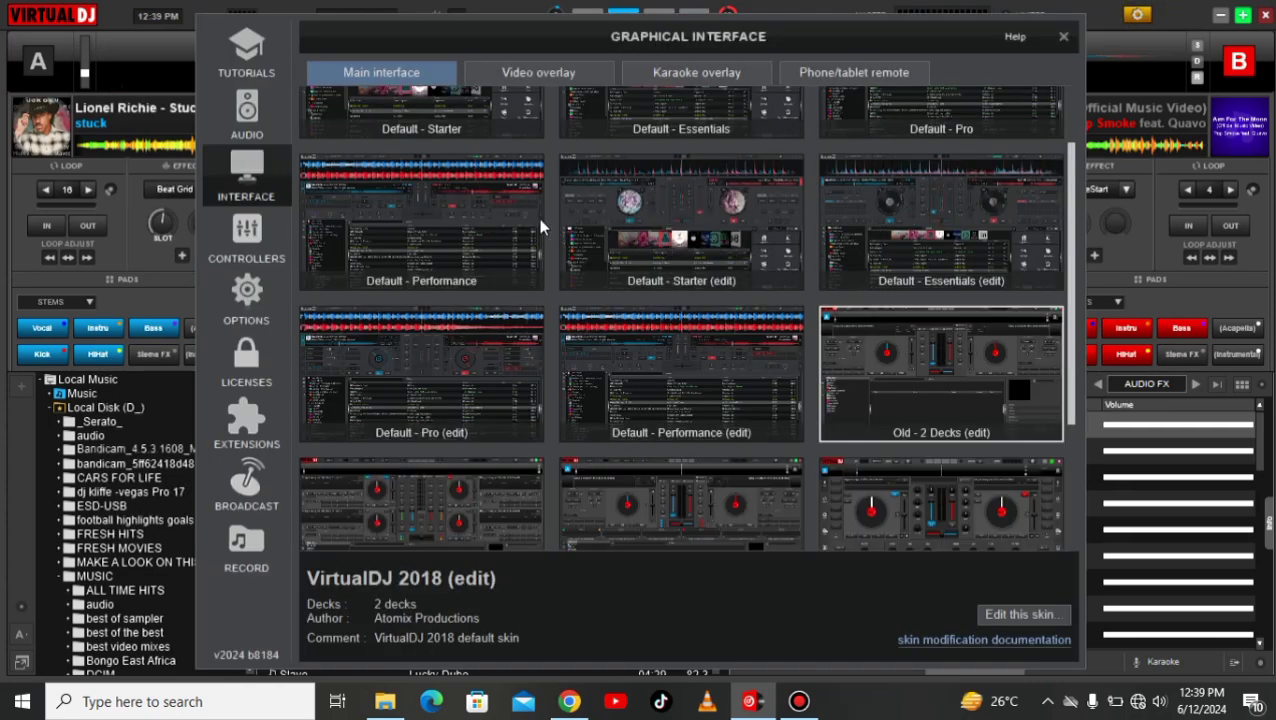
left_click(630, 200)
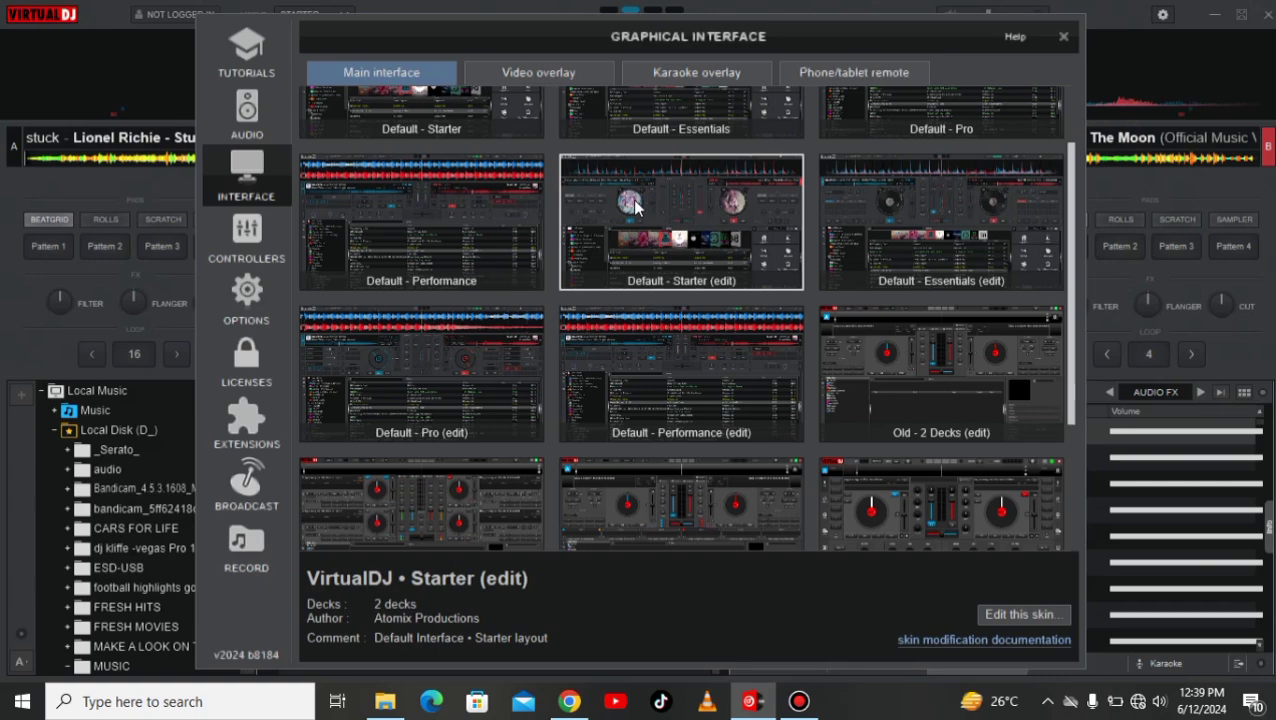
left_click(1062, 36)
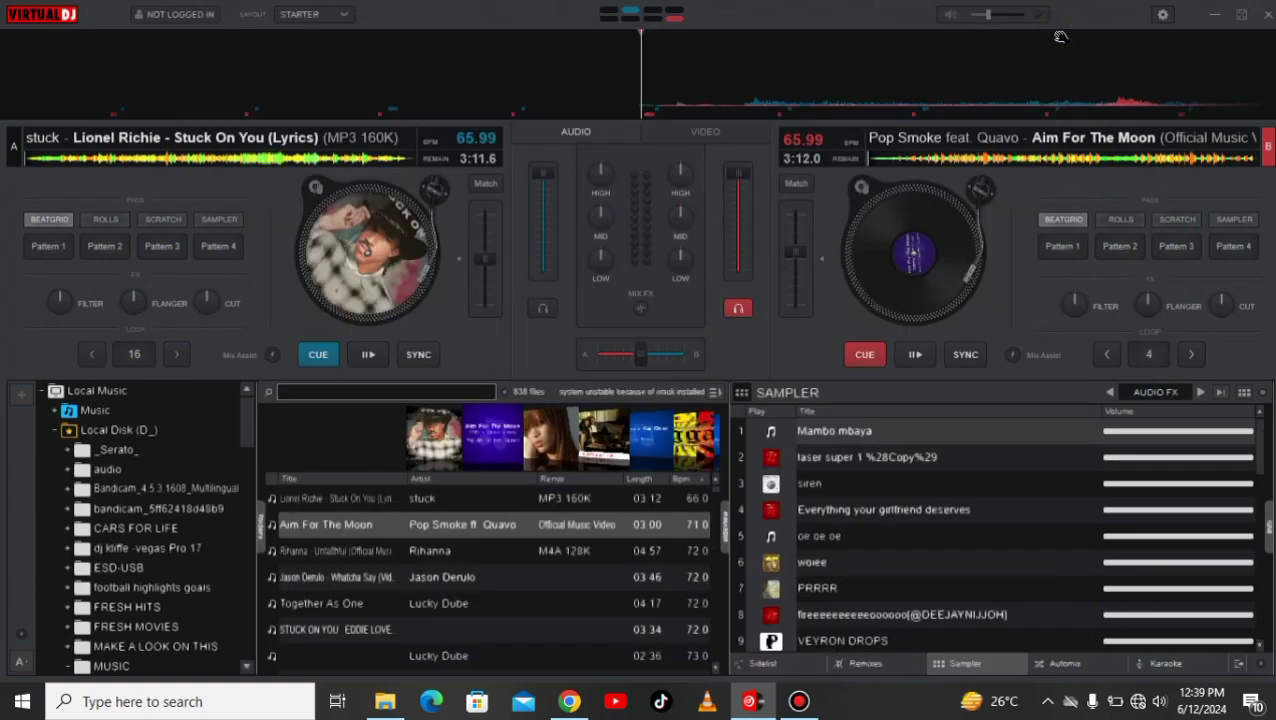
left_click(1157, 16)
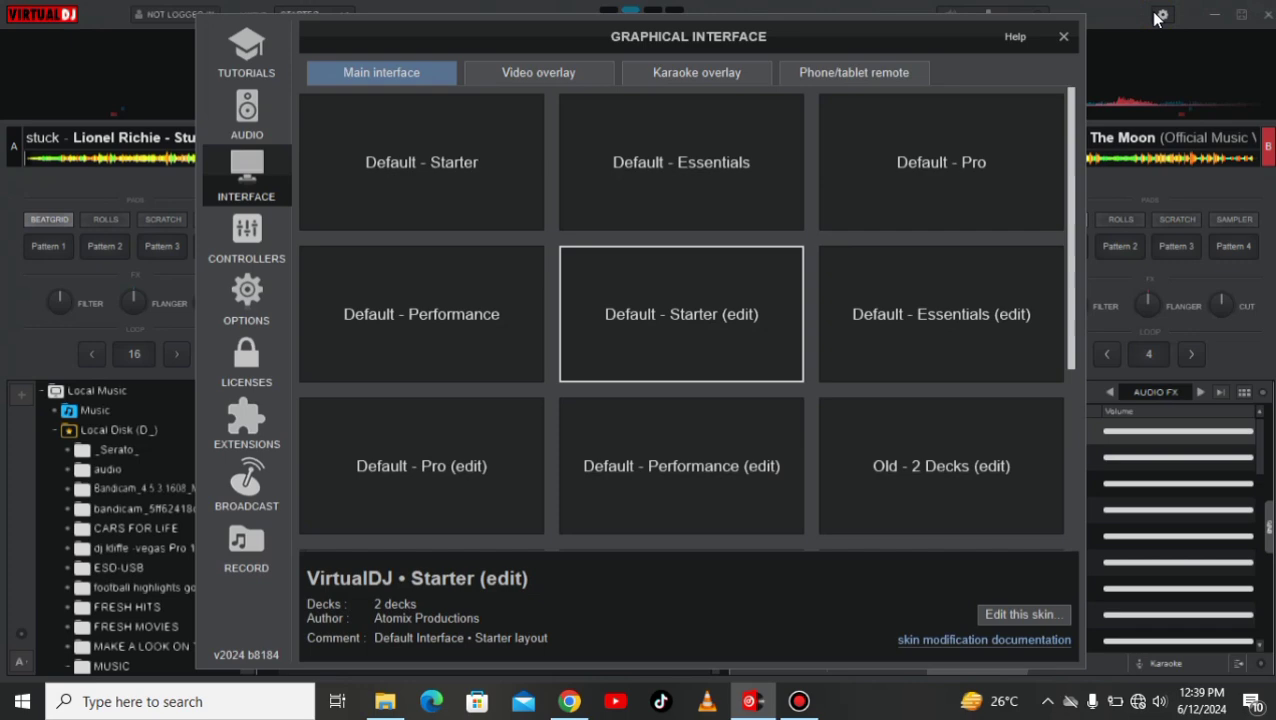
Step: Preview the for Broadcast video overlay, keep for Live, then view the Default phone/tablet remote skin
left_click(545, 78)
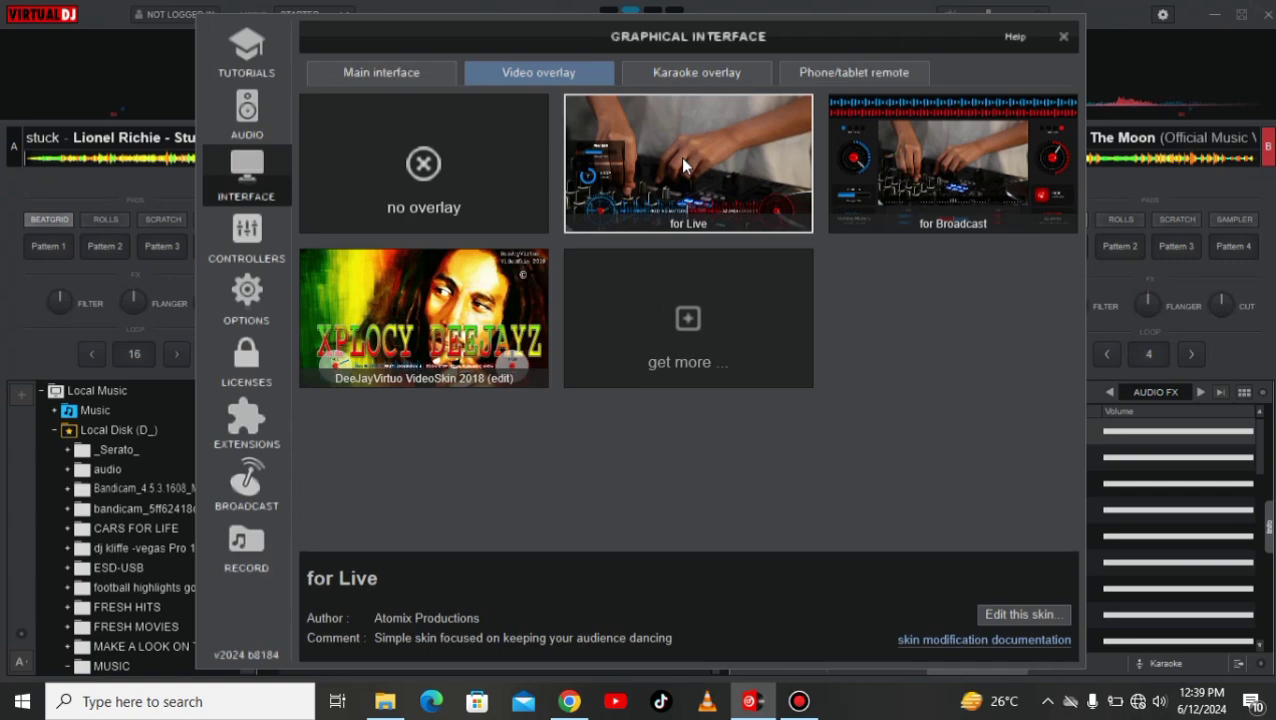
left_click(912, 150)
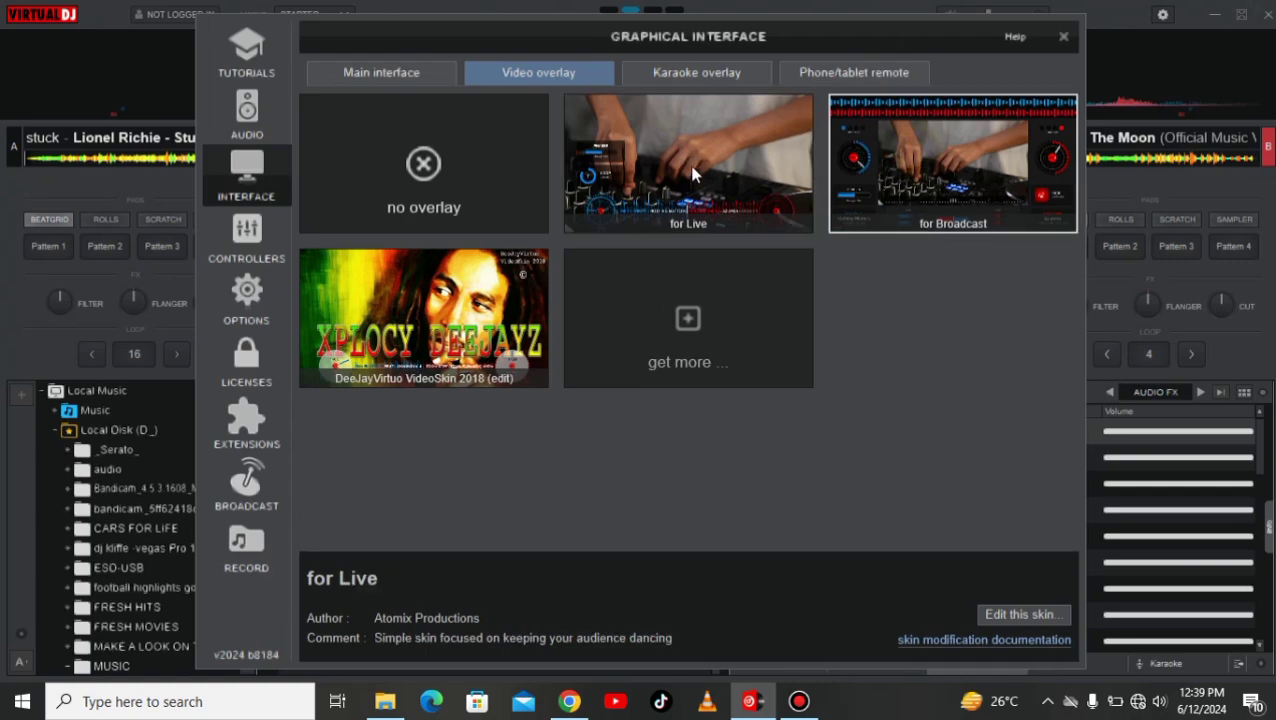
left_click(693, 172)
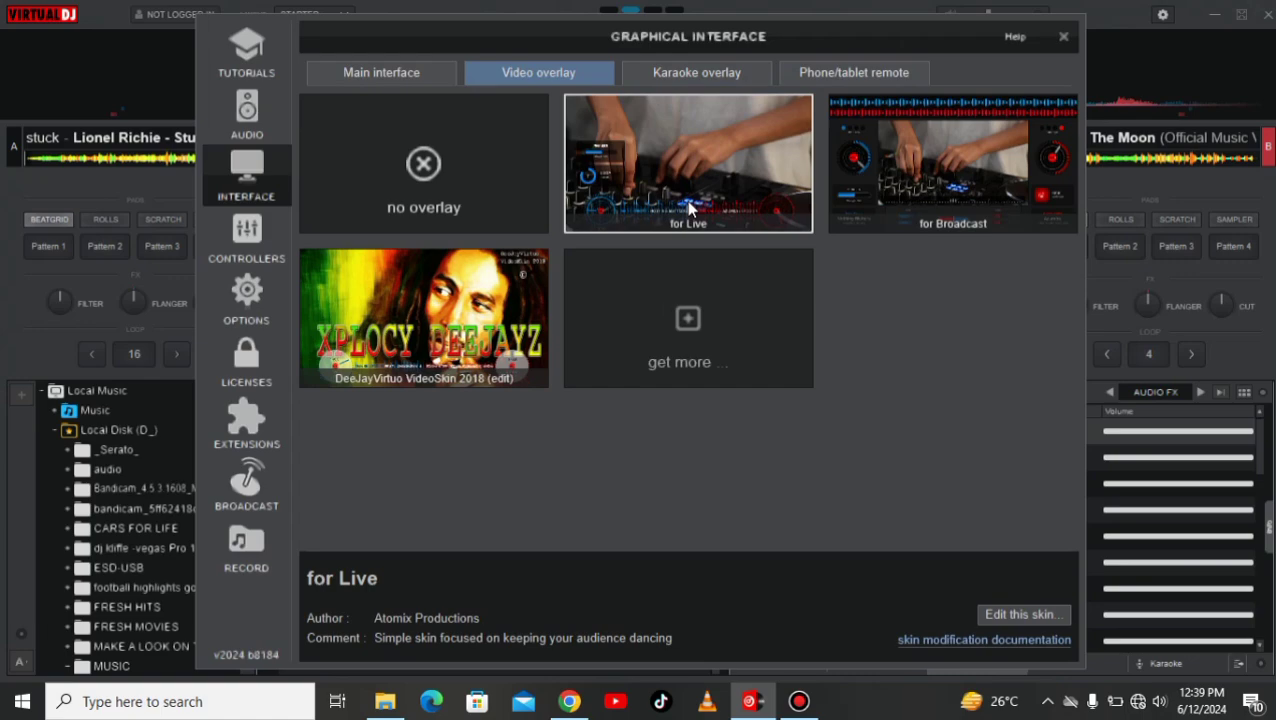
left_click(838, 72)
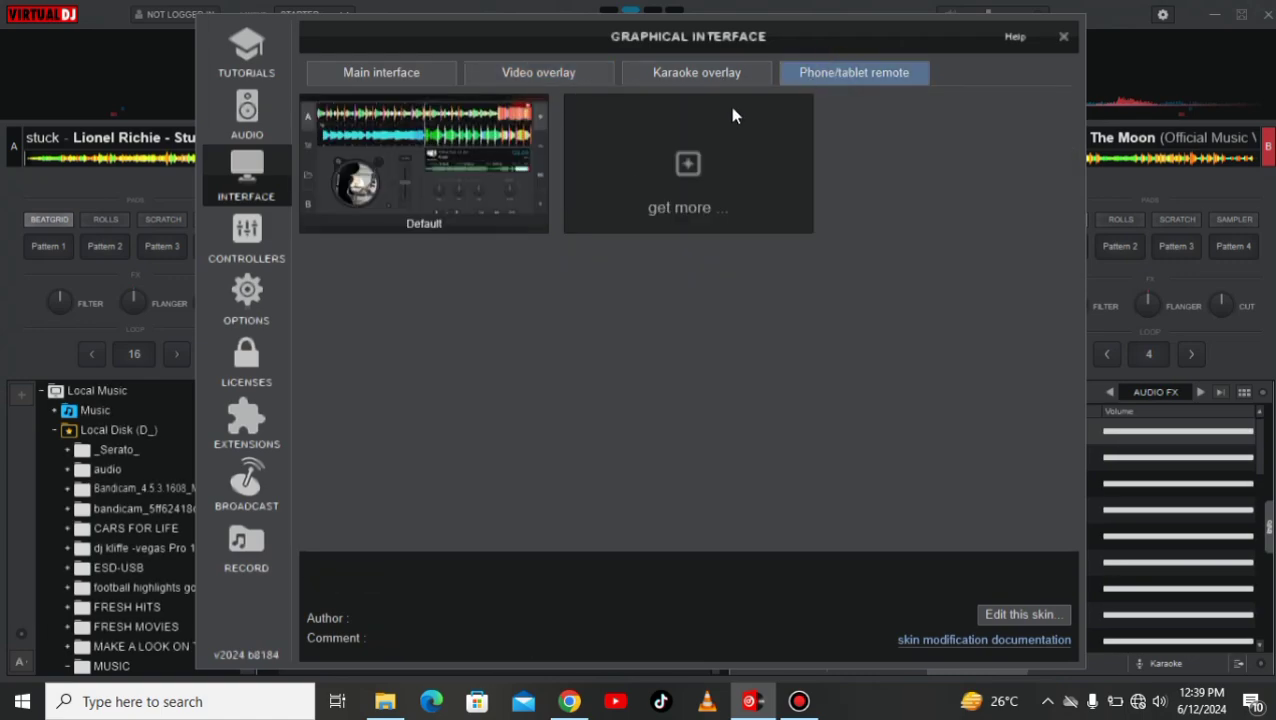
left_click(457, 171)
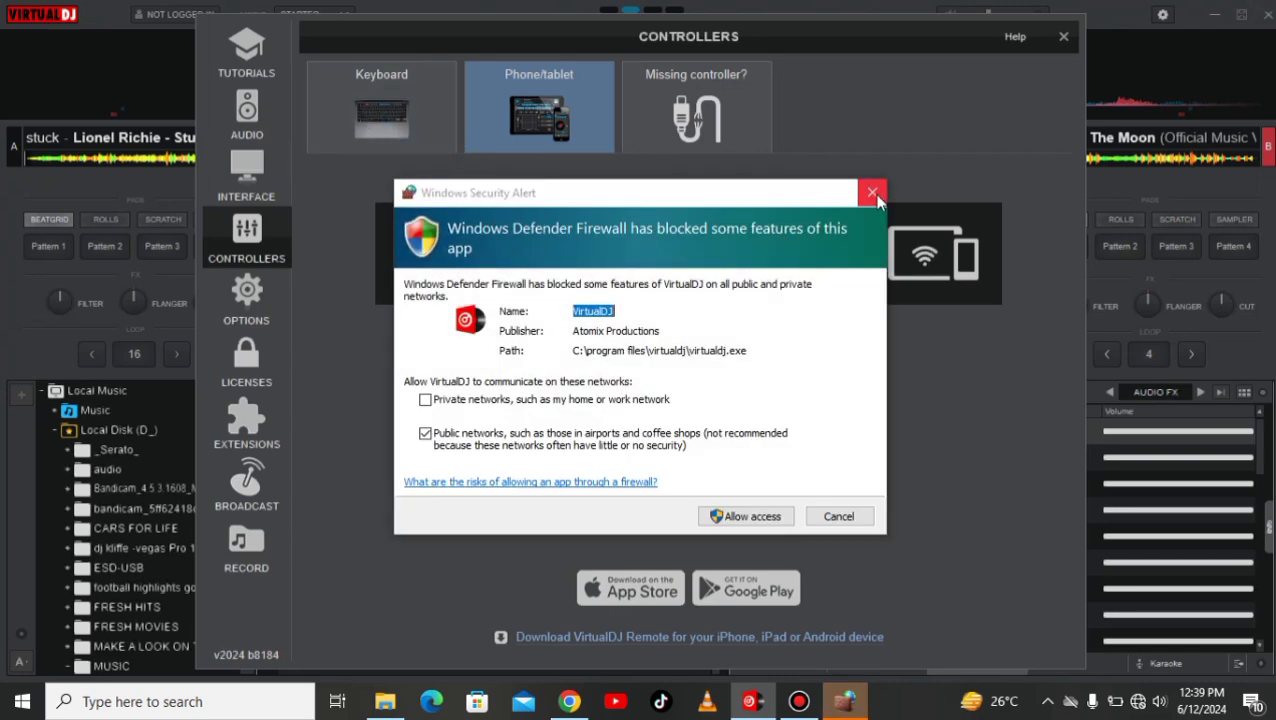
left_click(872, 192)
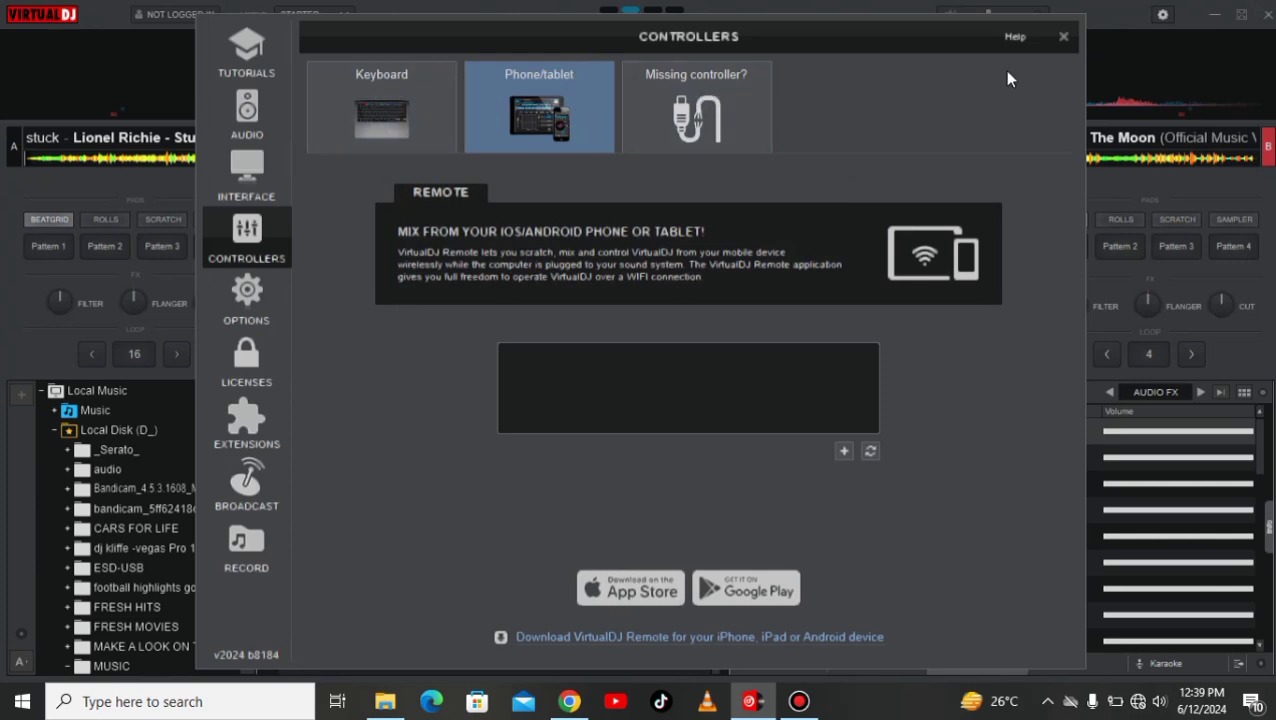
Step: Return to the two-deck screen and scroll the sampler and browser lists down to sounds like siren and POLICE
left_click(246, 172)
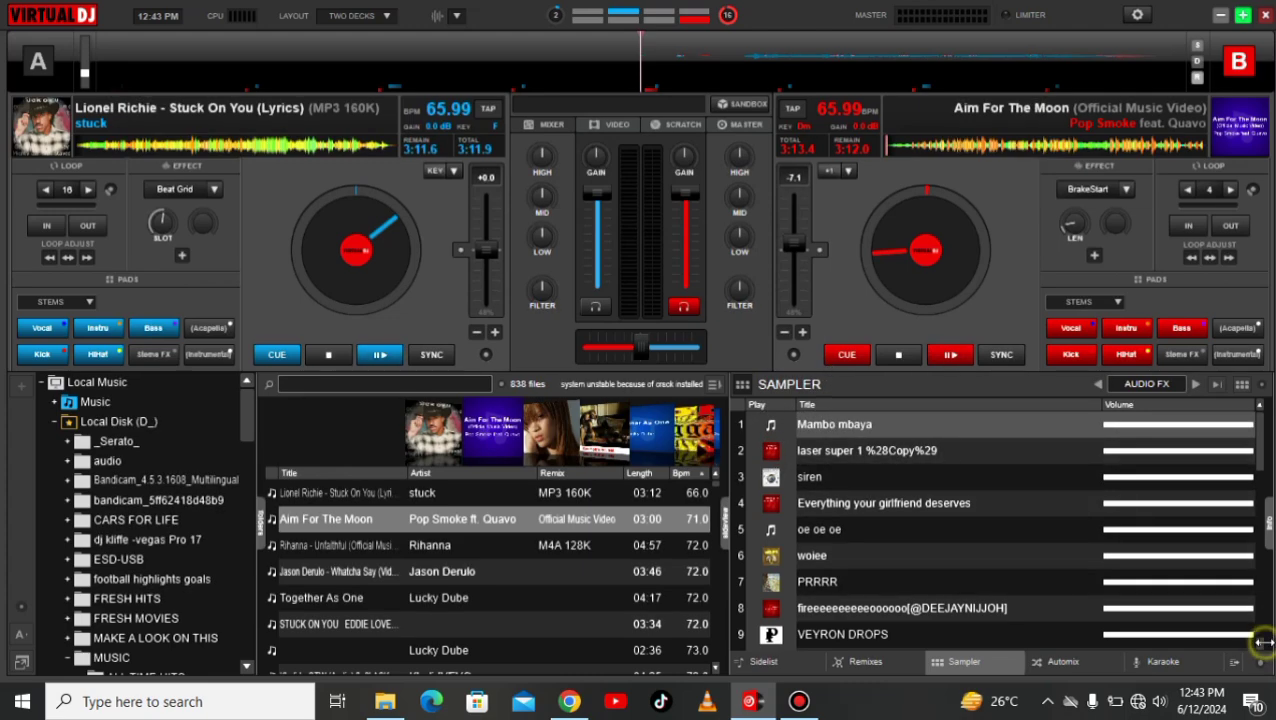
left_click_drag(1262, 648, 1262, 648)
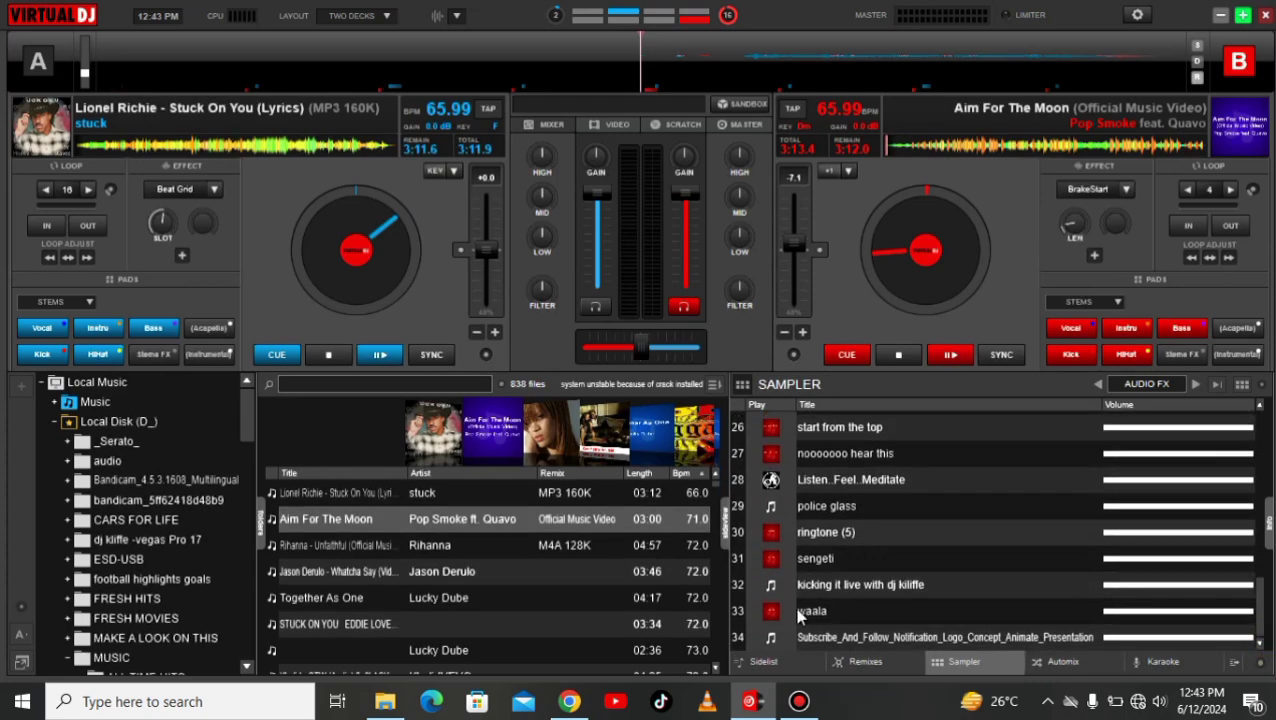
left_click_drag(719, 670, 719, 670)
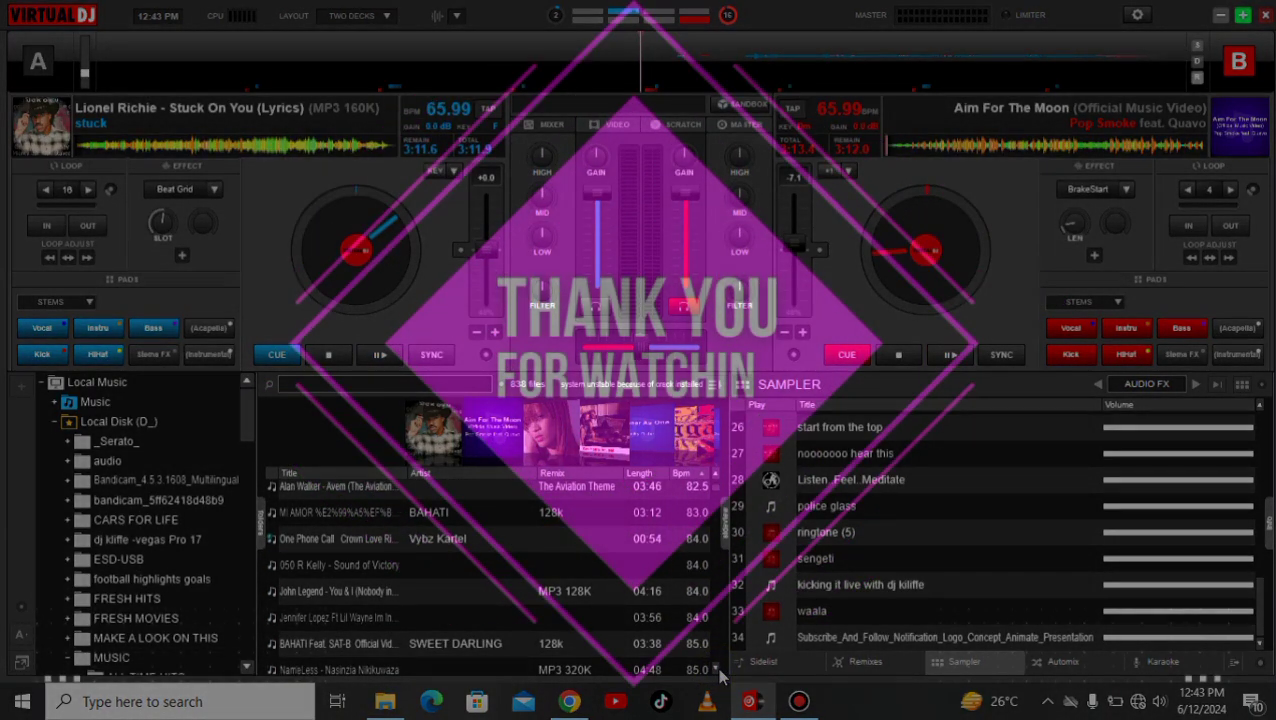